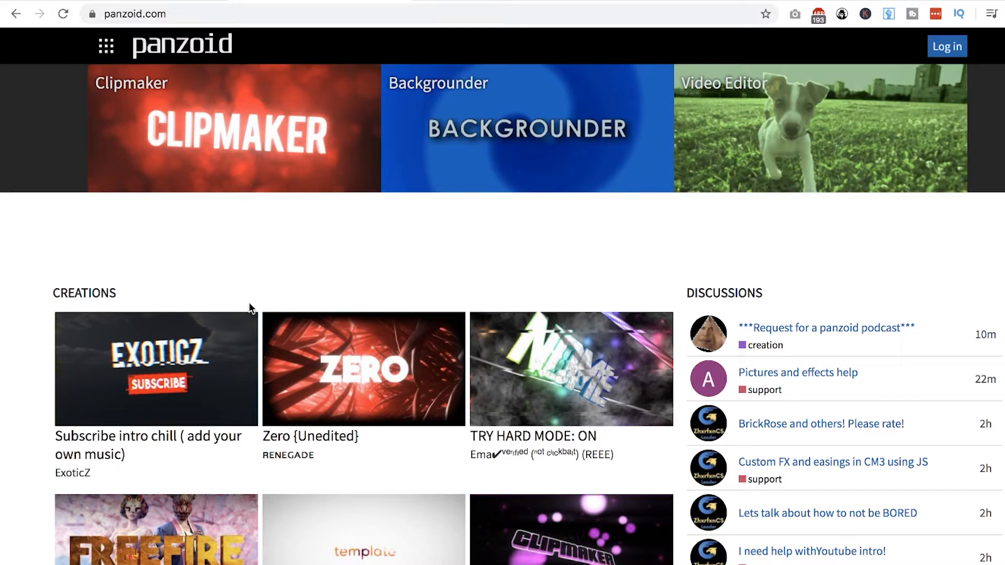
Browse the featured creations on the home page and open the full creations gallery
scroll(249, 303, "down", 3)
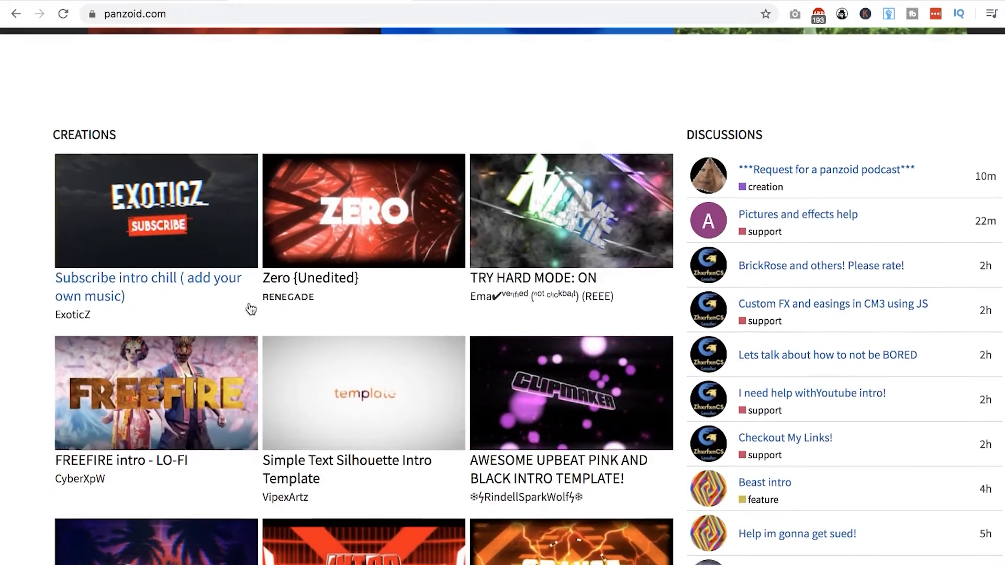
scroll(250, 309, "down", 3)
left_click(361, 542)
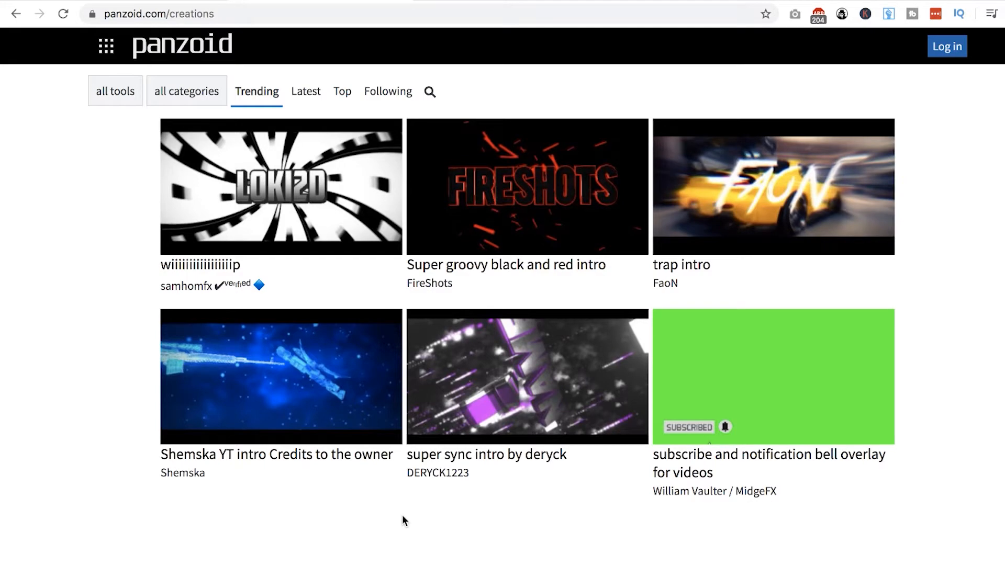
Browse the trending creations, choose the "dope city synthwave intro by Fivro" template and open it in Clipmaker
scroll(404, 518, "down", 8)
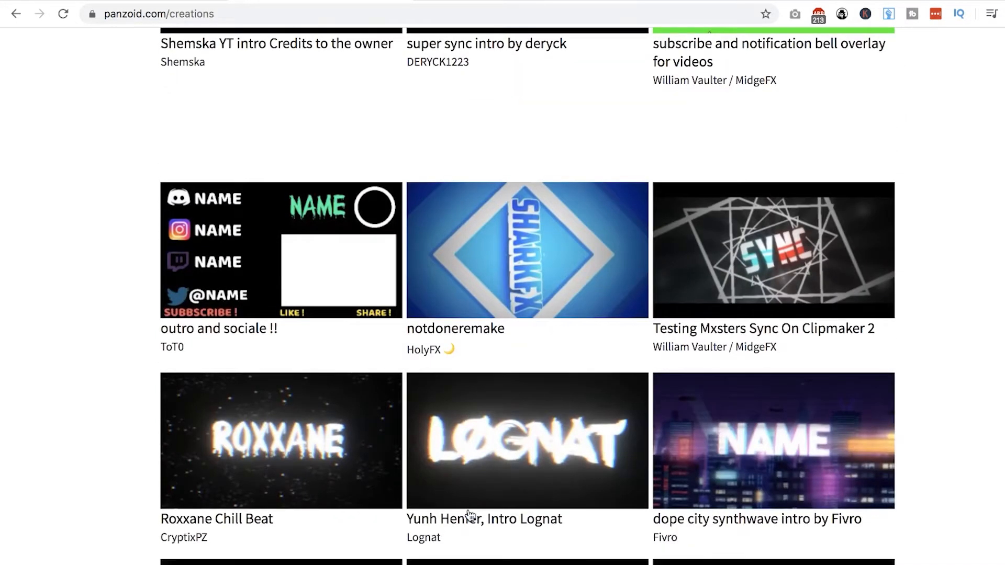
scroll(411, 445, "down", 3)
scroll(682, 462, "down", 3)
scroll(682, 462, "down", 9)
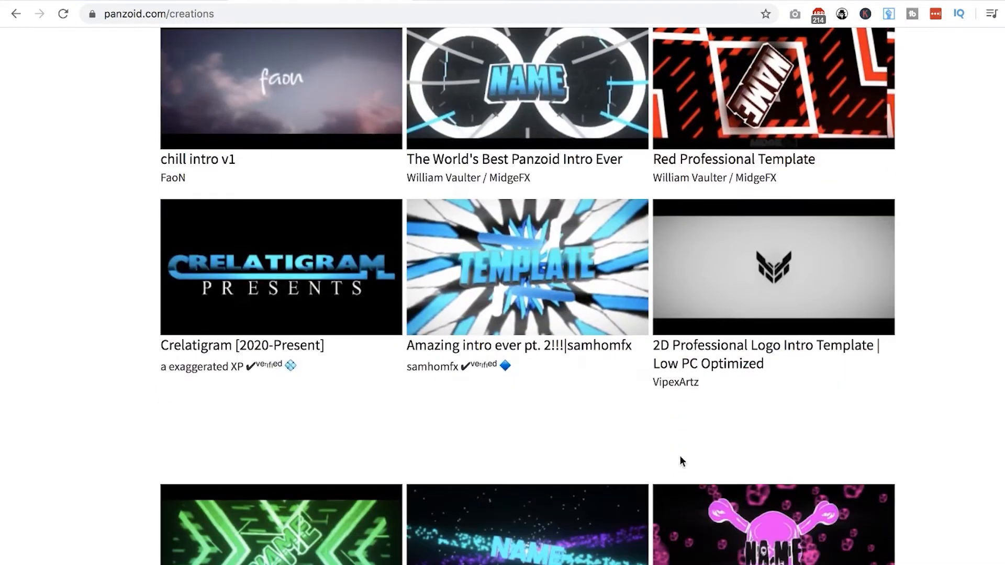
scroll(894, 423, "up", 13)
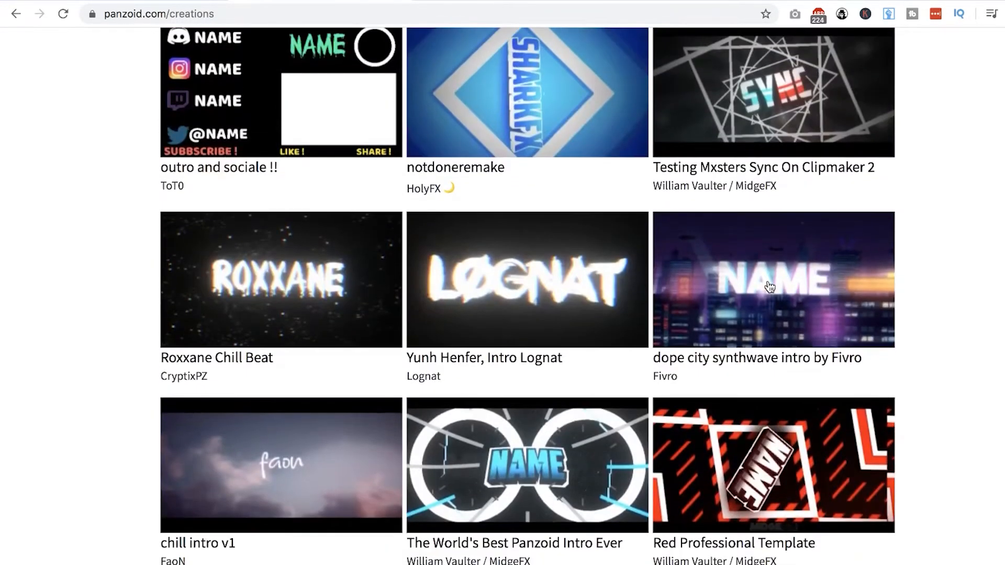
left_click(770, 287)
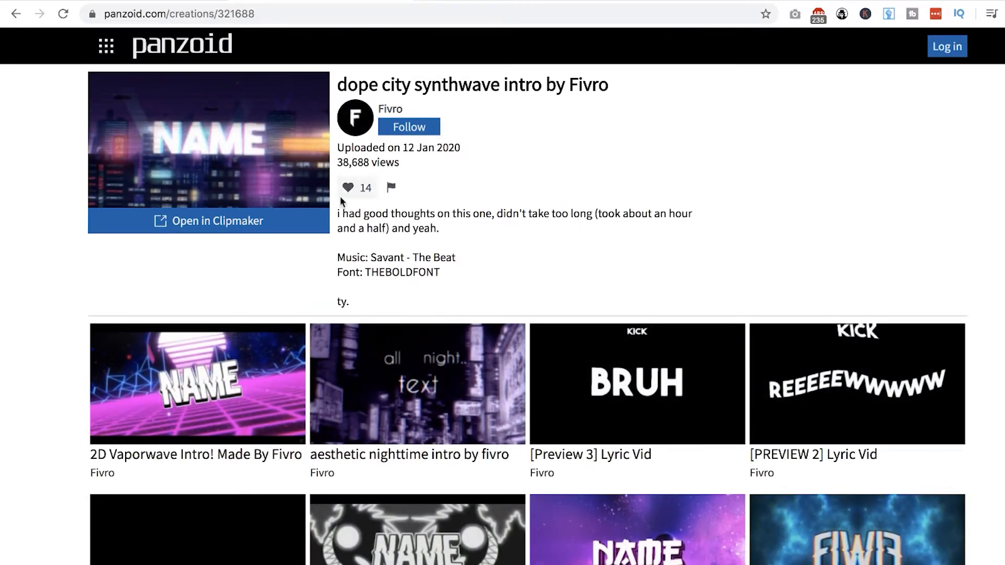
left_click(252, 224)
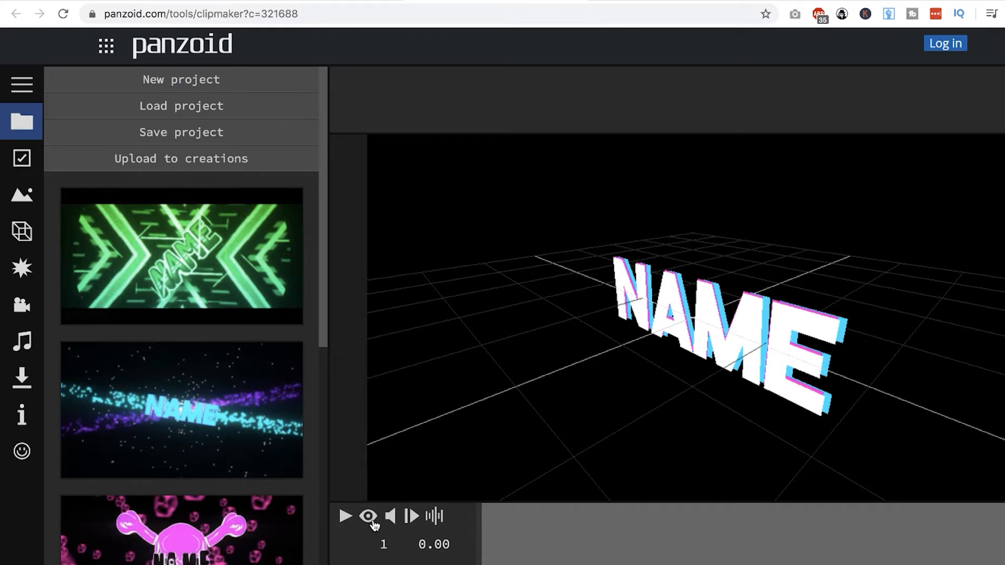
Orbit the 3D scene, switch to the camera view, and play the intro template to preview it
left_click_drag(525, 344, 640, 321)
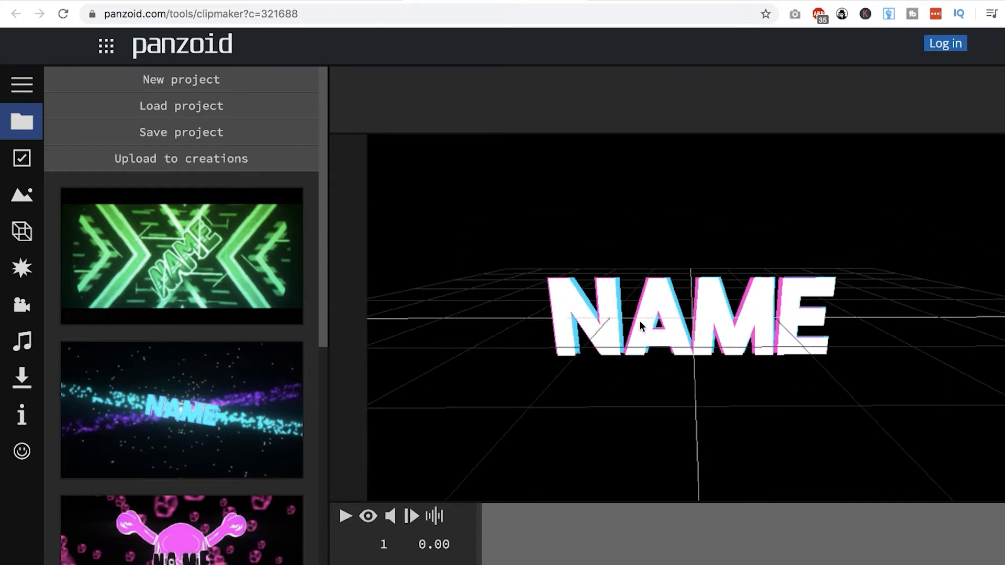
left_click(368, 519)
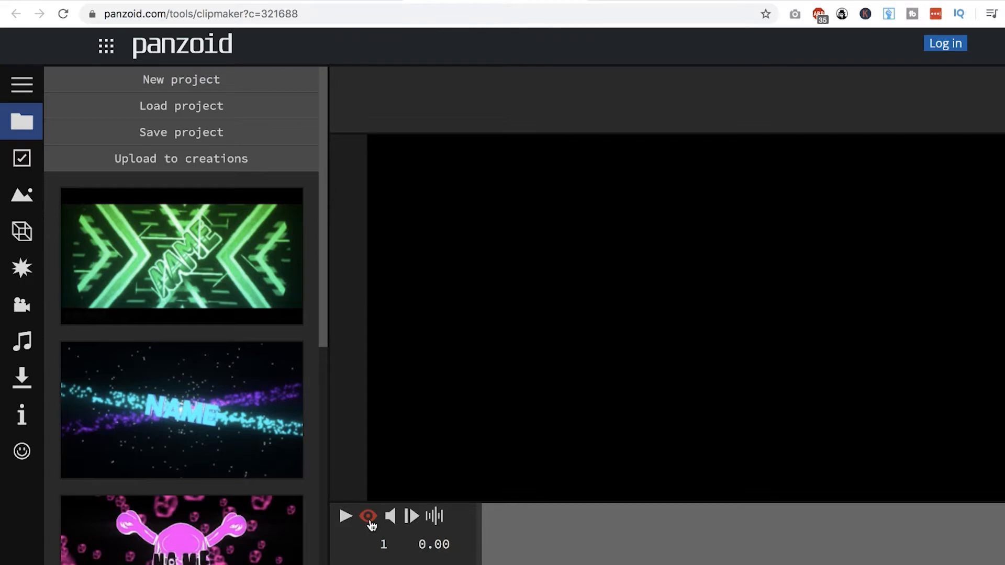
left_click(369, 519)
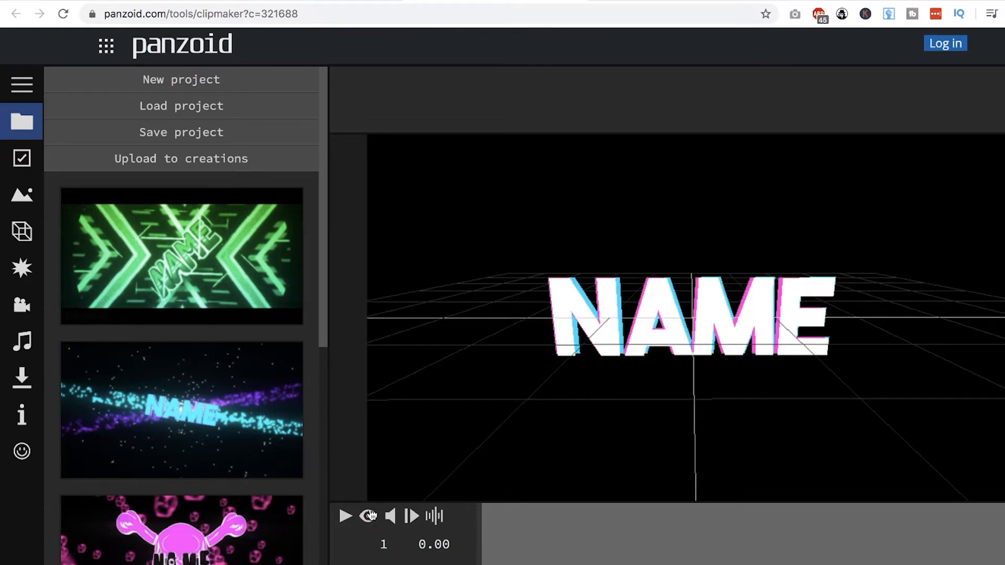
left_click(369, 516)
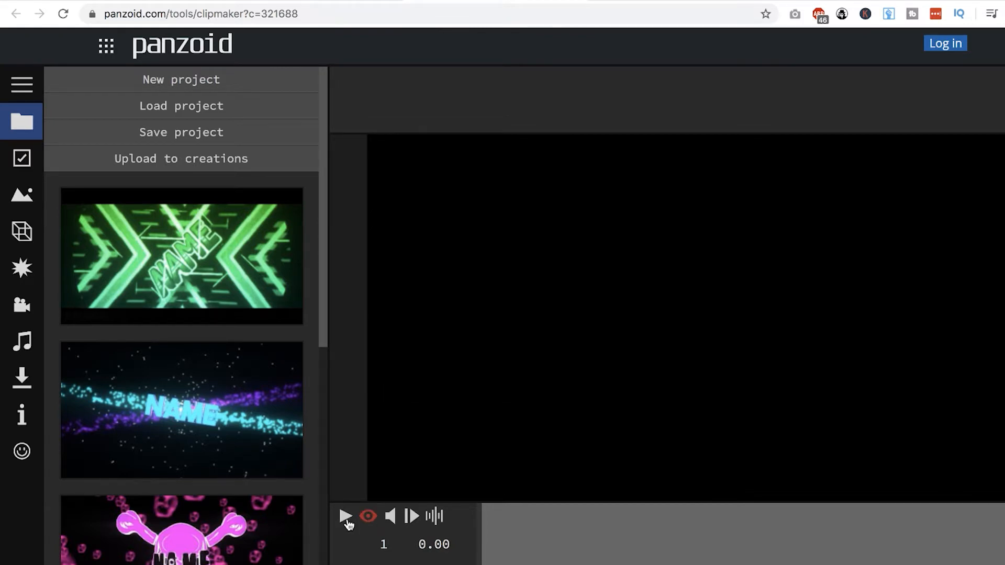
left_click(345, 518)
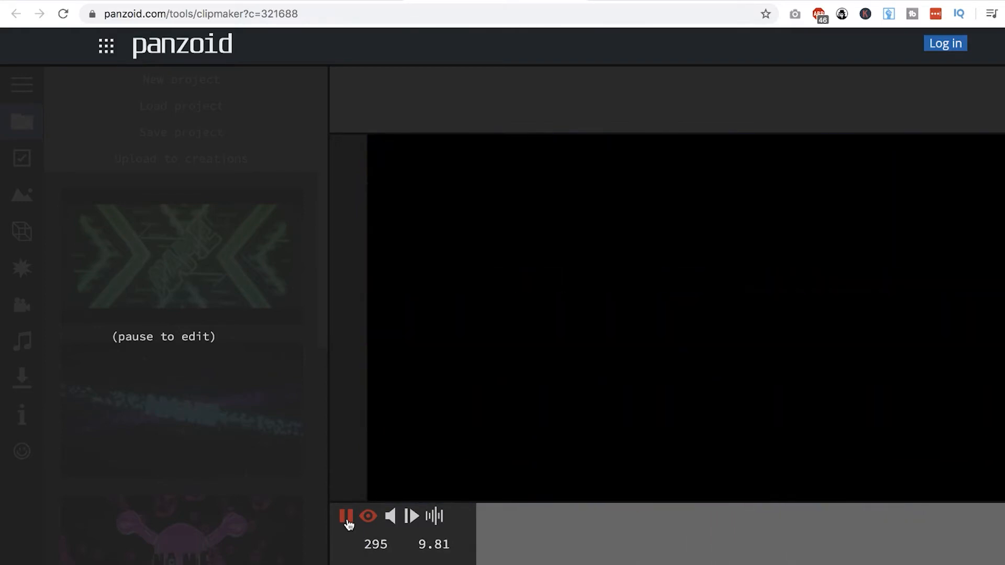
left_click(346, 518)
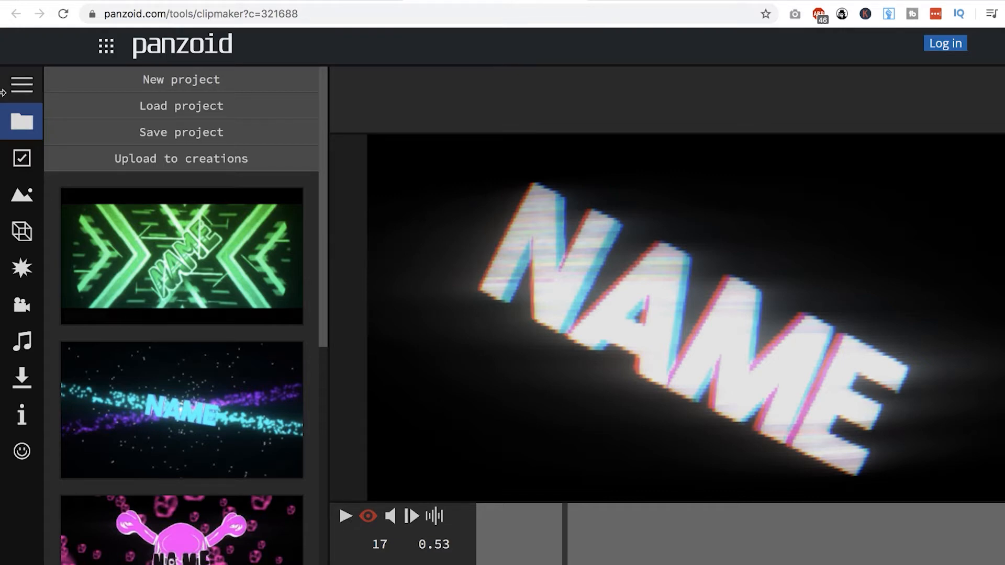
Examine the available video resolution and frame rate options in the project's basic settings
left_click(21, 158)
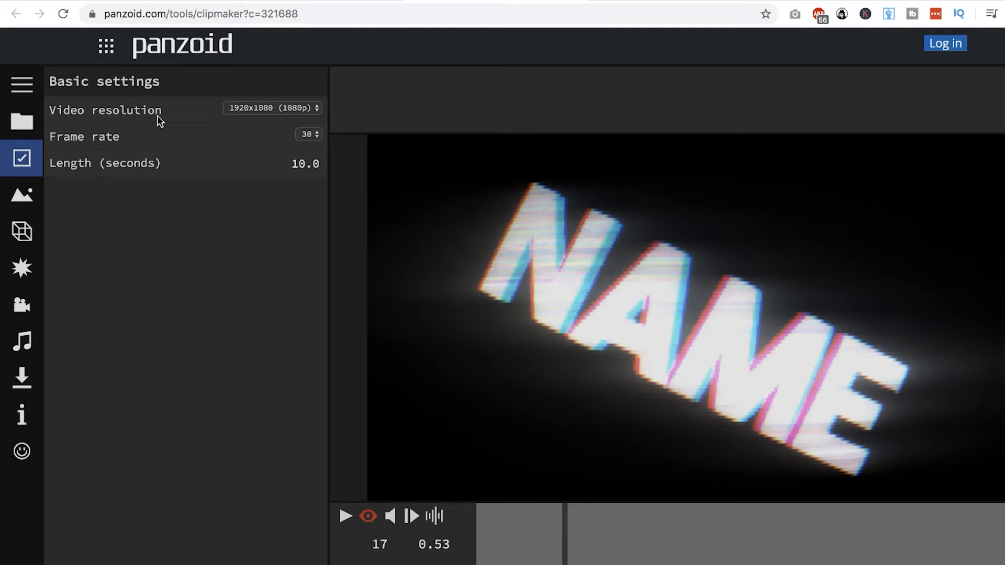
left_click(282, 112)
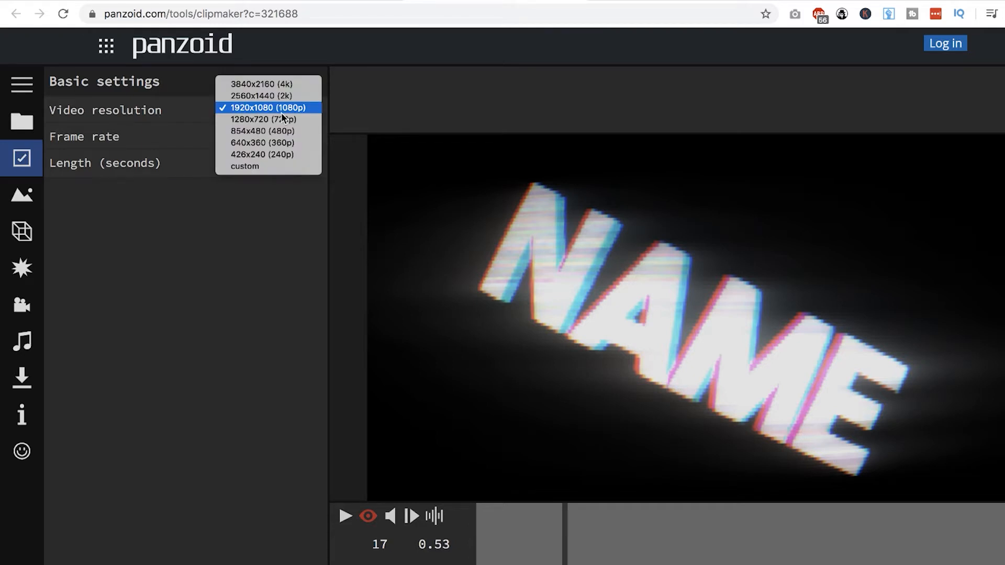
left_click(249, 285)
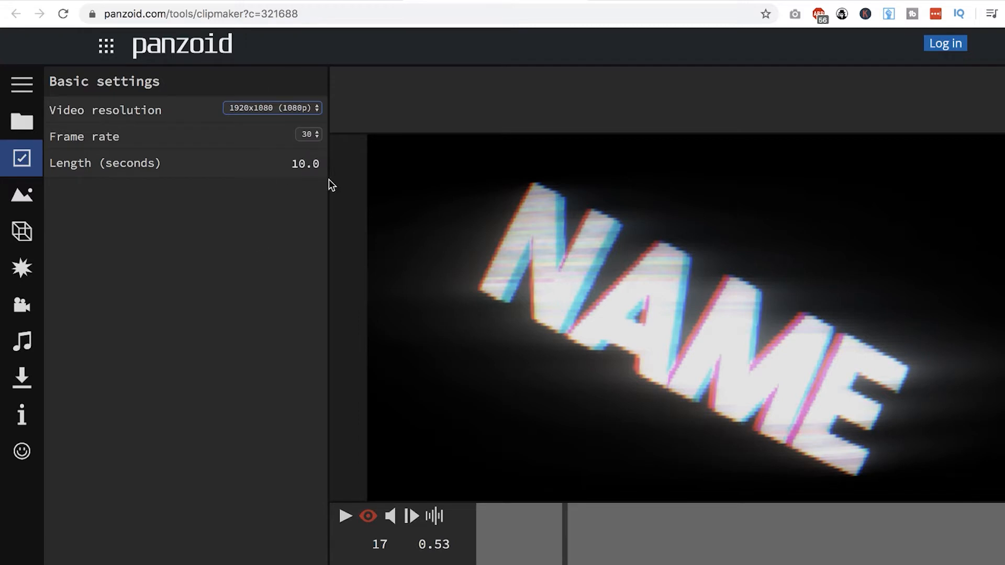
left_click(309, 135)
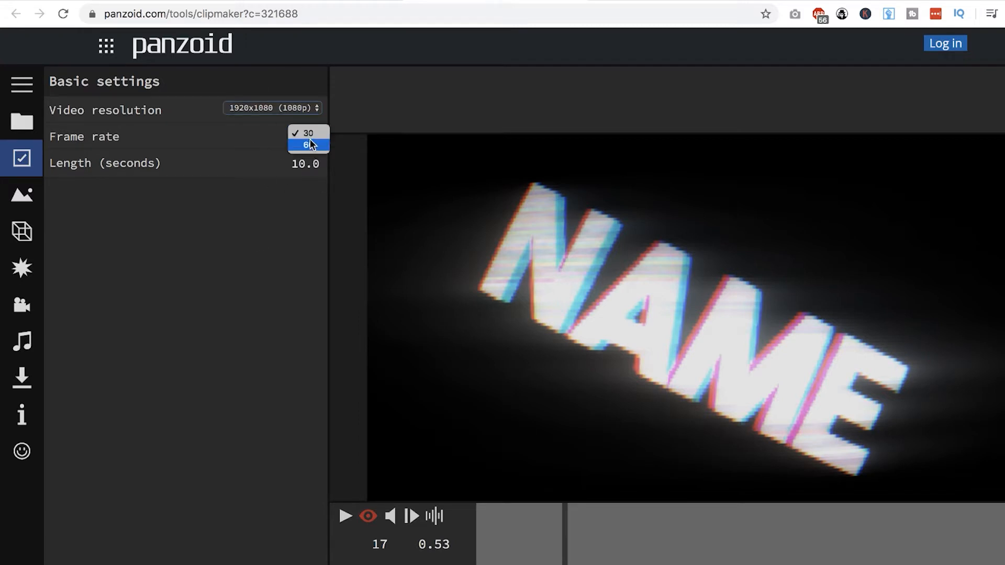
left_click(261, 261)
Set the video length to 7 seconds
left_click(301, 164)
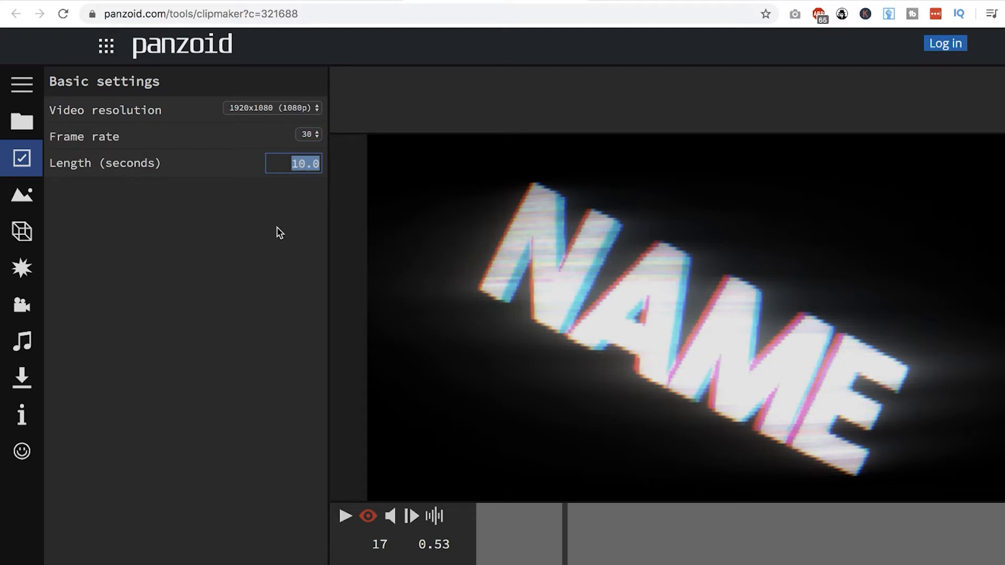
type("7")
key("Return")
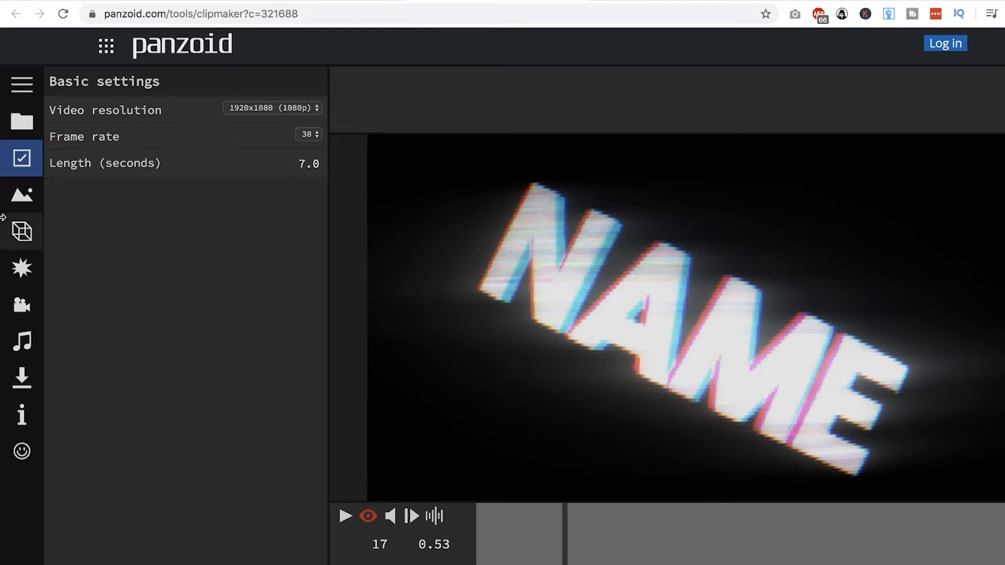
Replace the wording of the first NAME text object with "DESIGN GOD" and copy the new text for reuse
left_click(23, 201)
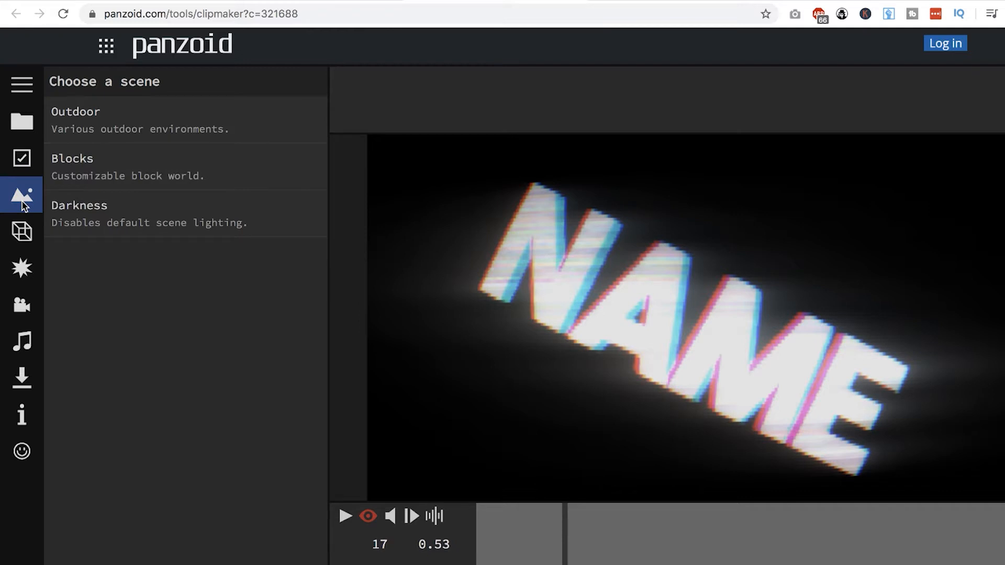
left_click(17, 234)
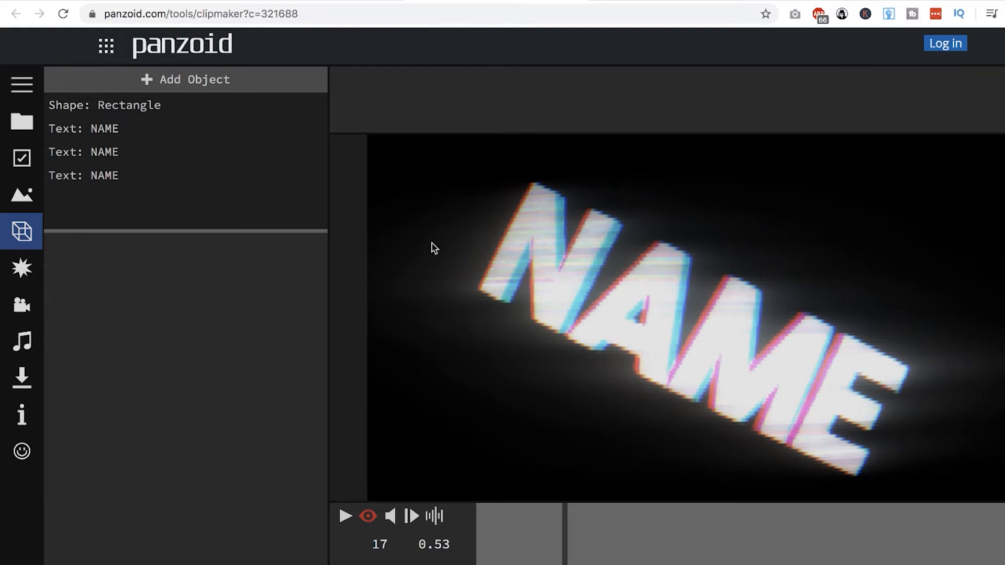
left_click(105, 131)
left_click(110, 278)
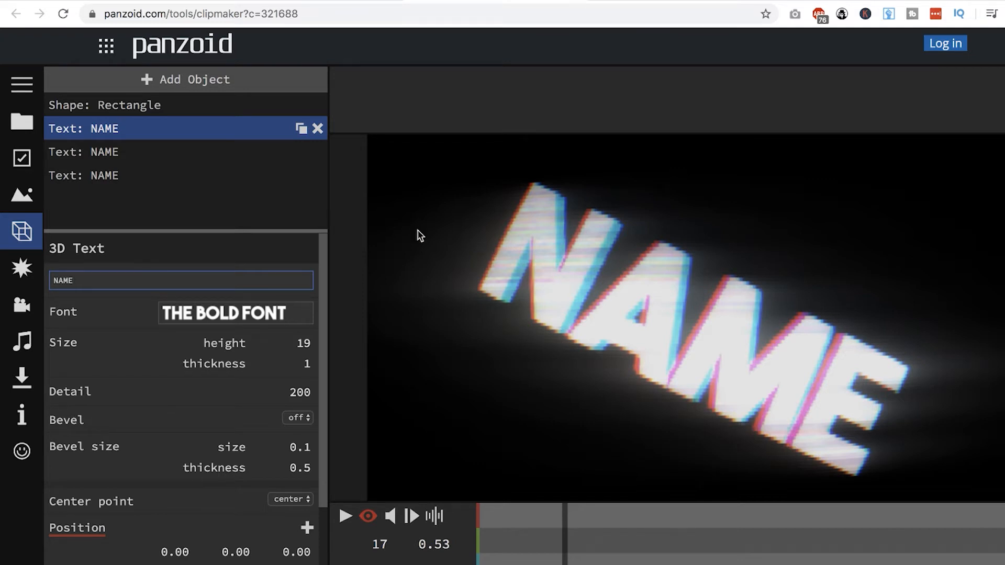
key("super+a")
type("desi")
key("BackSpace")
key("BackSpace")
key("BackSpace")
key("BackSpace")
type("DESIGN GOD")
key("super+a")
key("super+c")
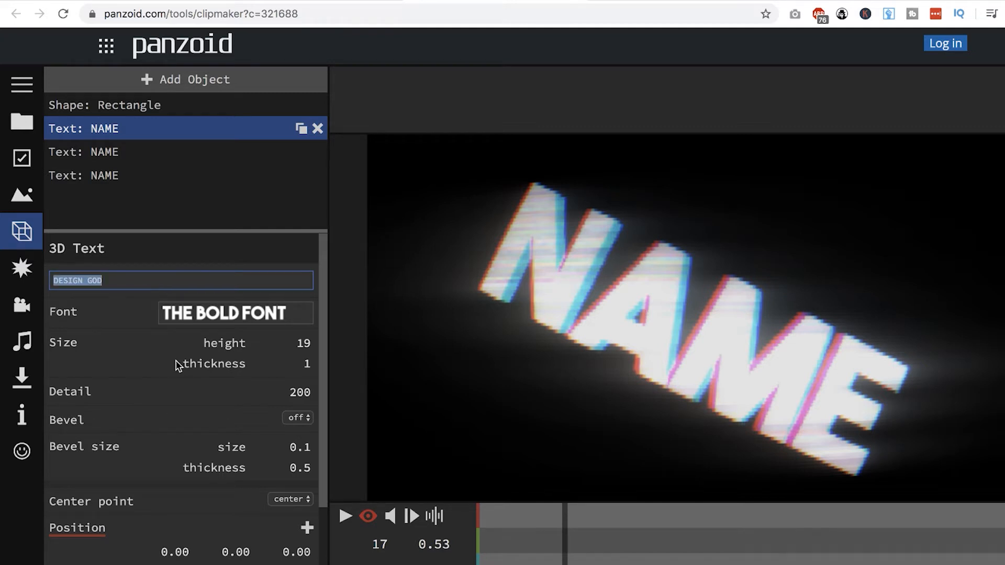
scroll(170, 483, "down", 3)
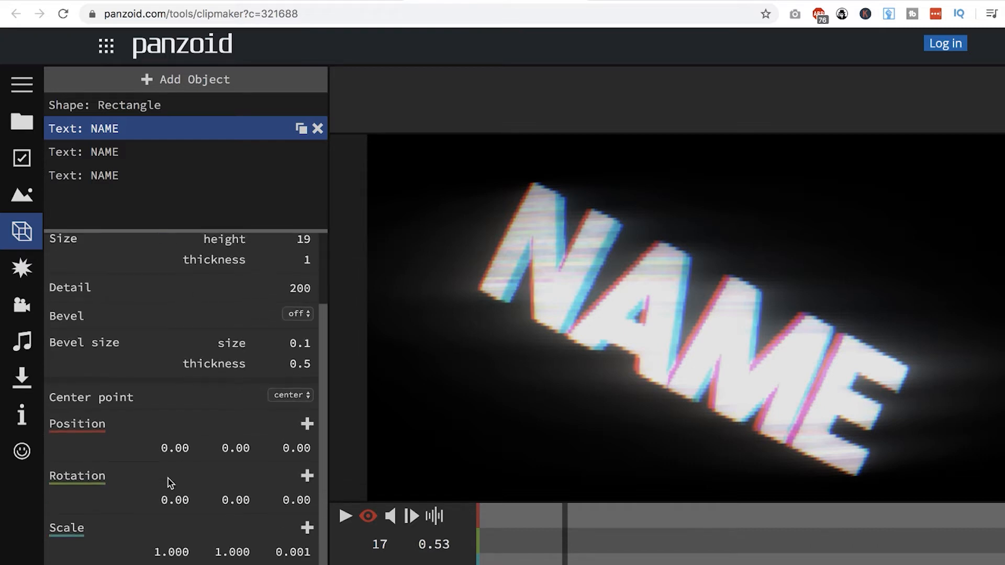
scroll(234, 507, "up", 3)
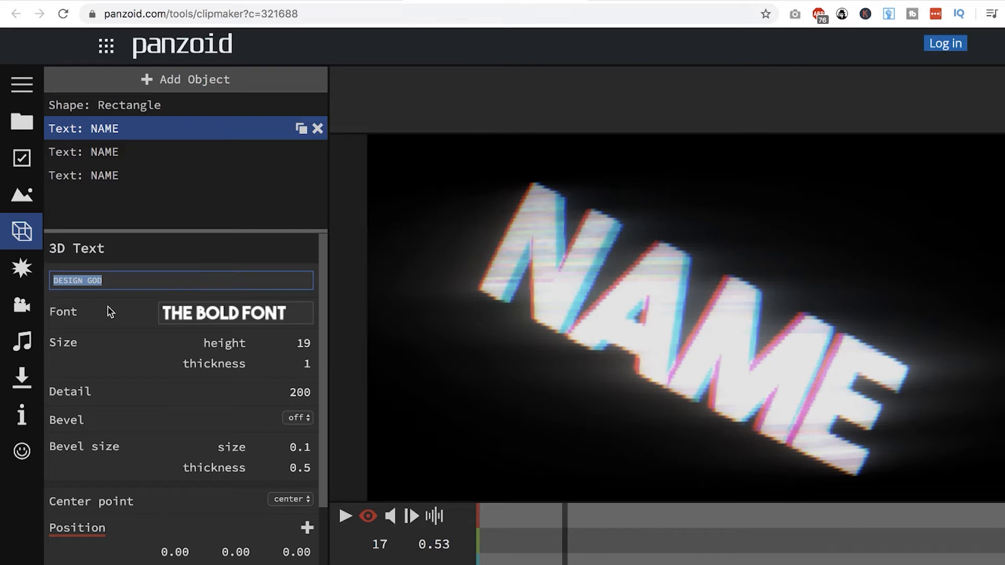
left_click(118, 153)
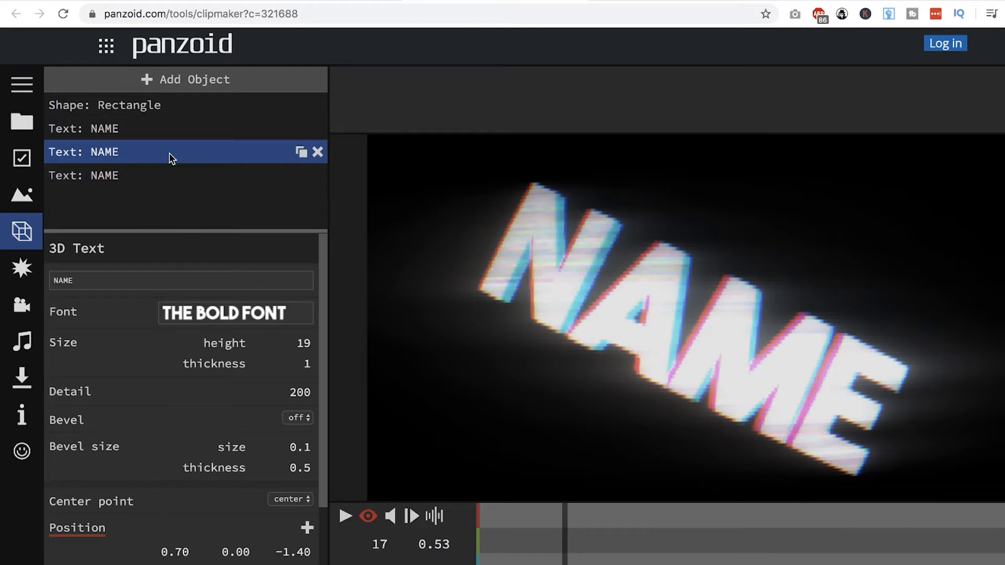
scroll(192, 383, "down", 3)
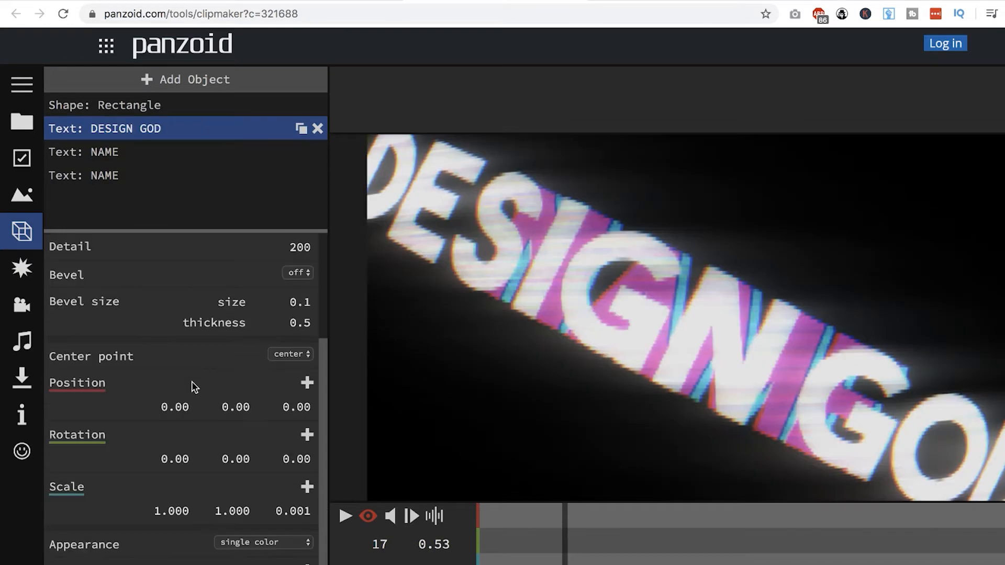
scroll(192, 383, "up", 3)
Replace the second text object's wording with the copied "DESIGN GOD" and apply it
left_click(170, 151)
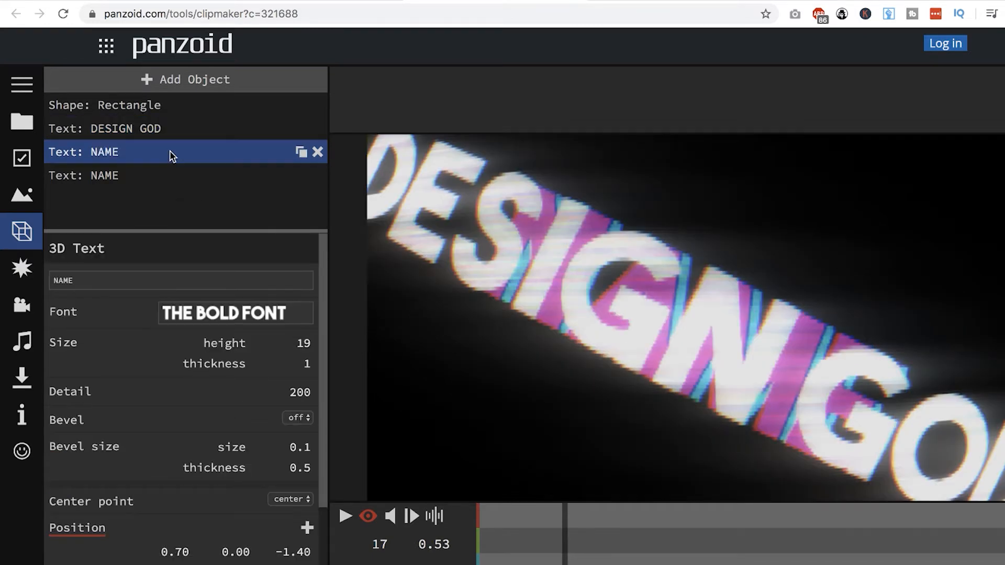
left_click(138, 279)
key("super+a")
key("super+v")
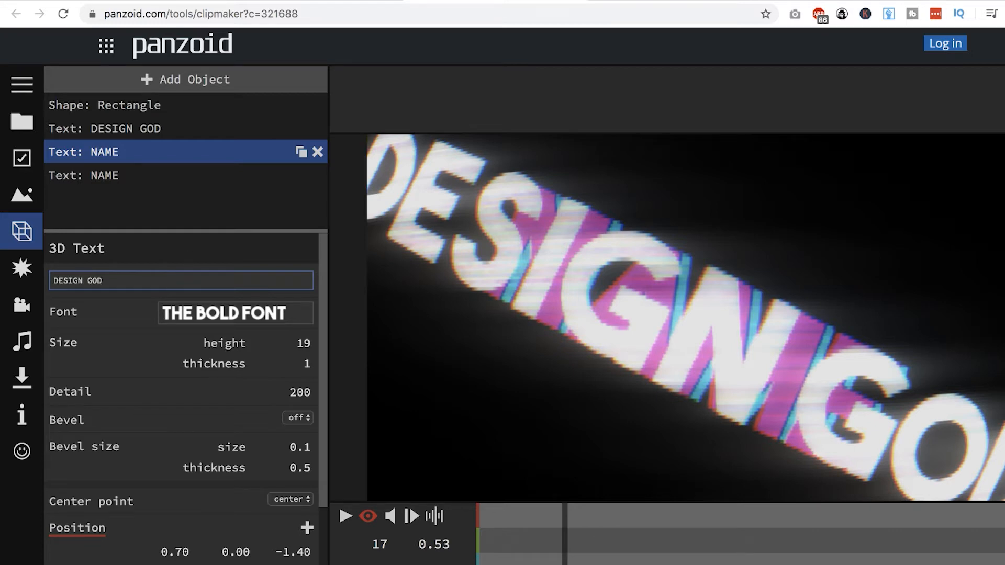
key("Return")
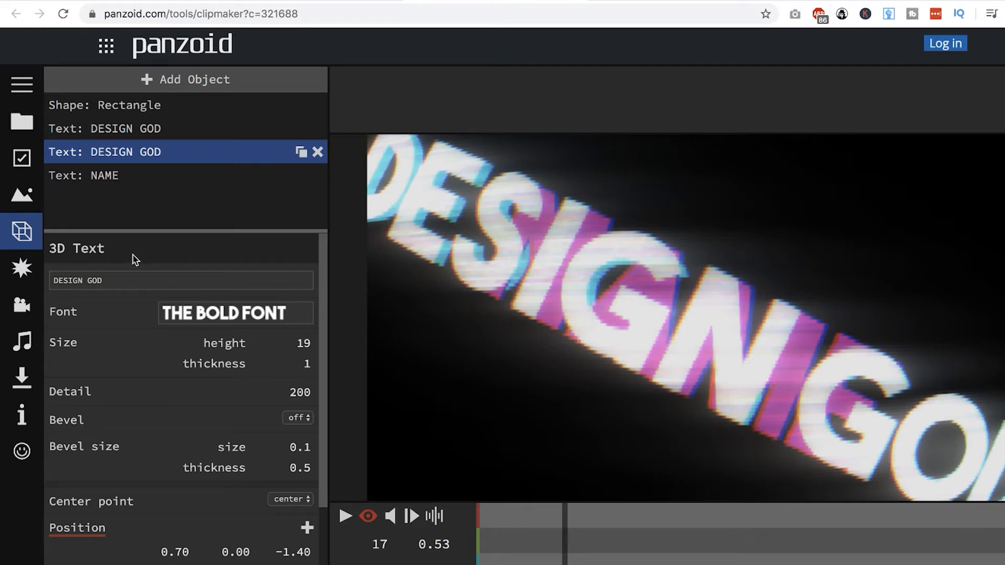
Change the third and last NAME text object to read "DESIGN GOD"
left_click(118, 178)
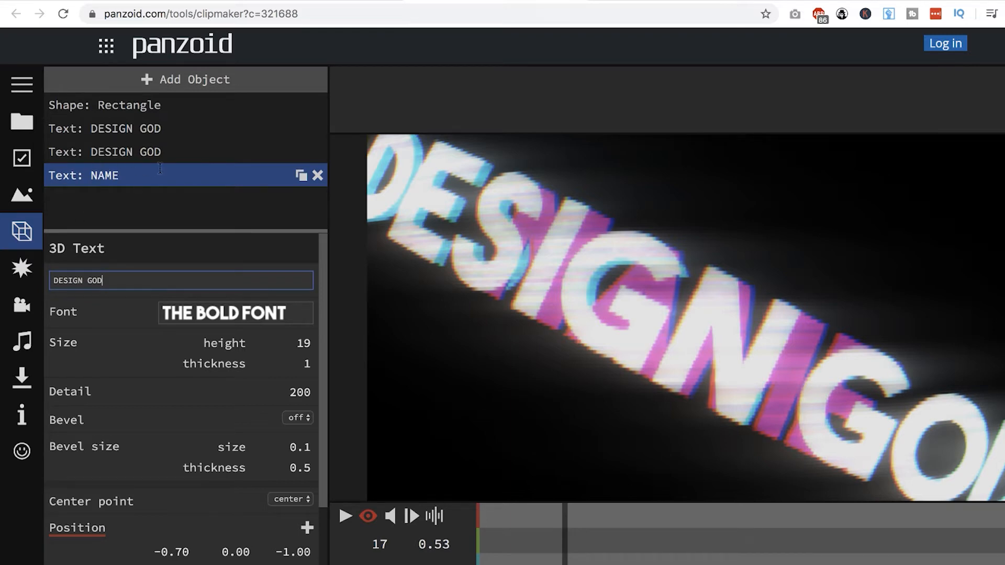
key("Return")
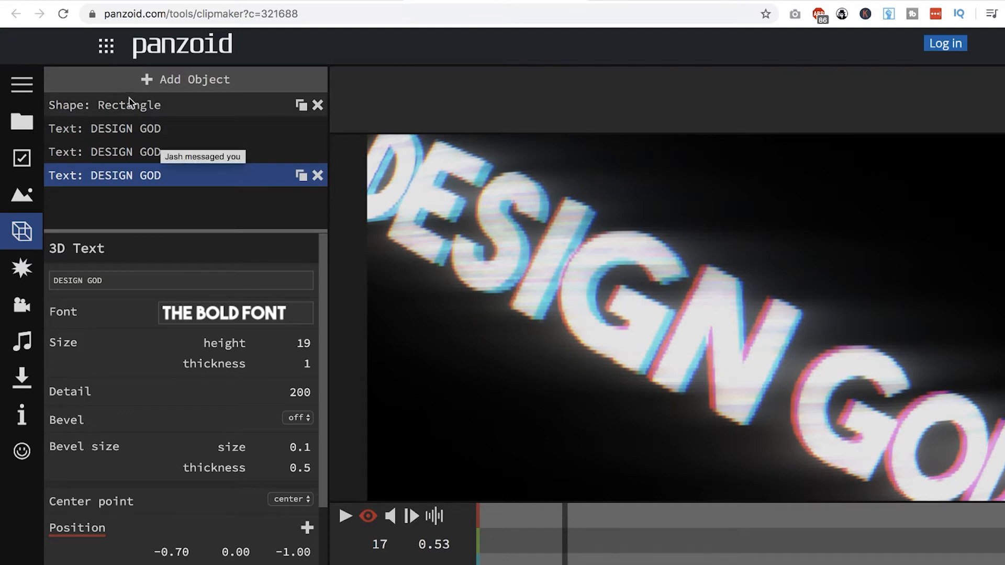
left_click(137, 104)
left_click(125, 173)
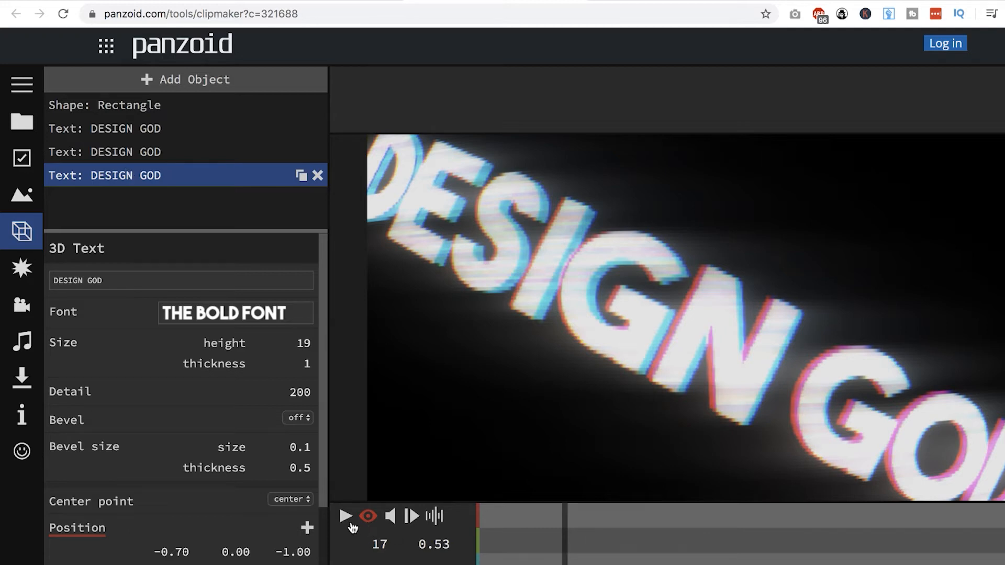
Return the playhead to the start of the timeline and play the edited intro
left_click_drag(561, 543, 466, 547)
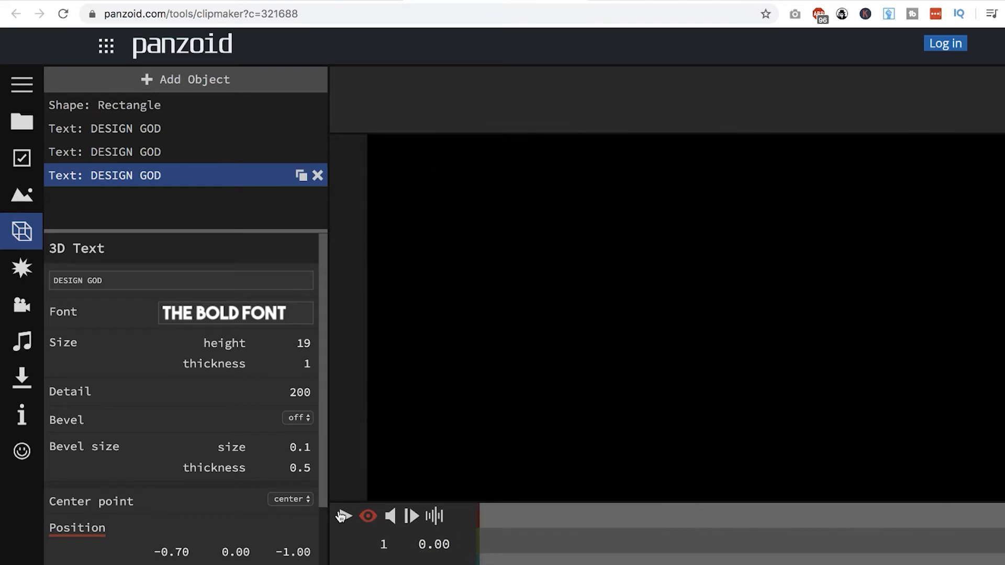
left_click(341, 516)
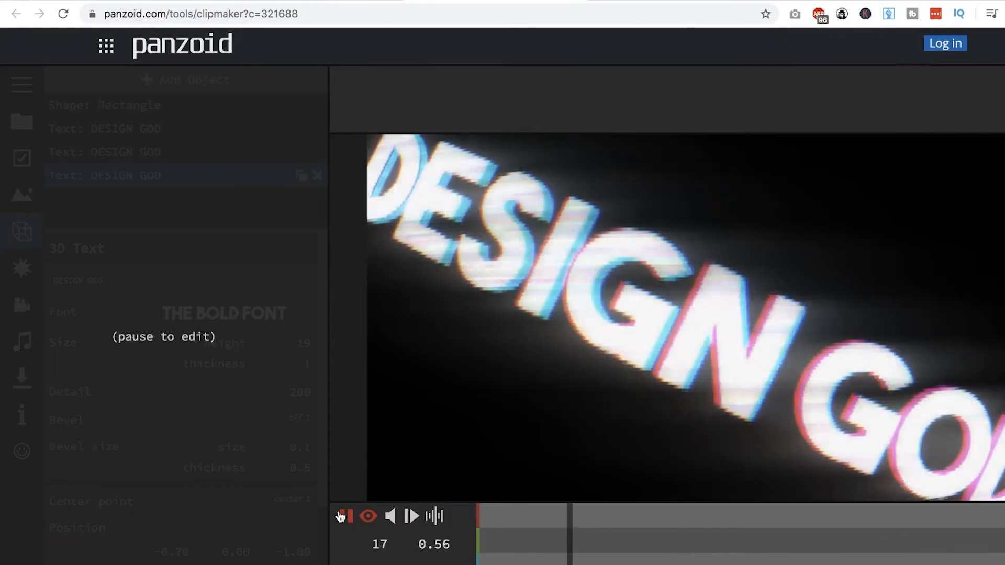
Pause the intro playback and review the template's effects, camera animation and audio track settings
left_click(340, 517)
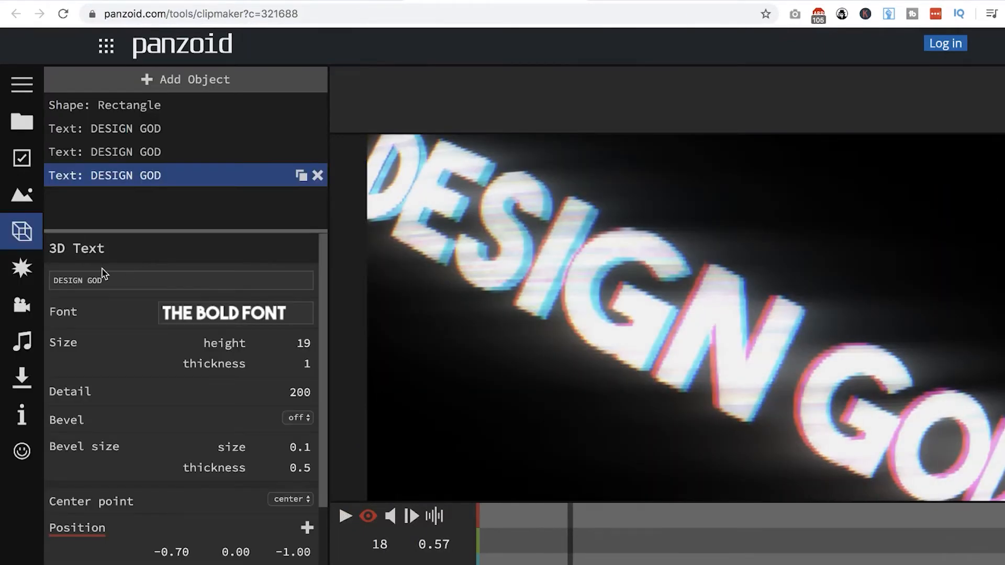
left_click(22, 271)
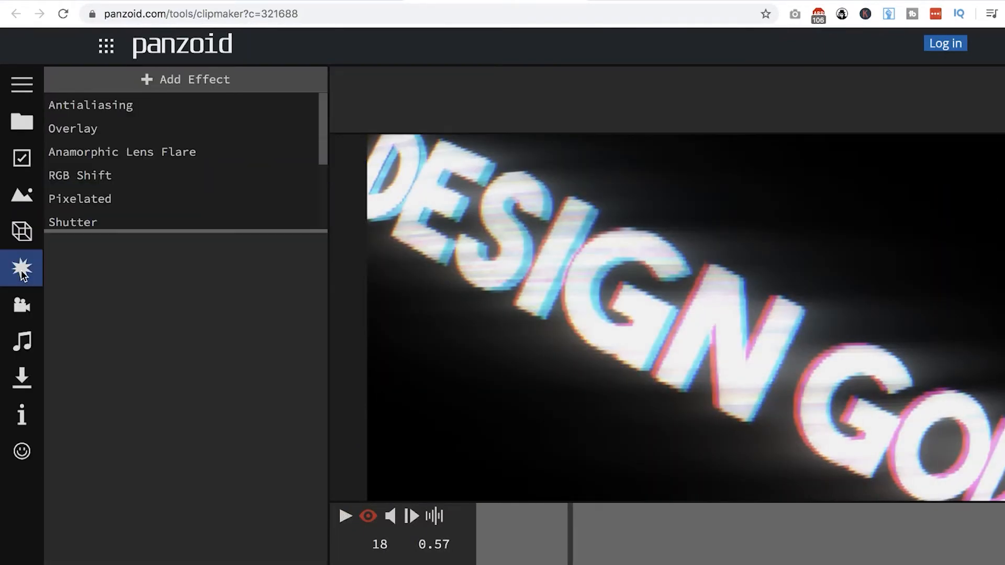
scroll(135, 169, "down", 2)
scroll(135, 168, "up", 2)
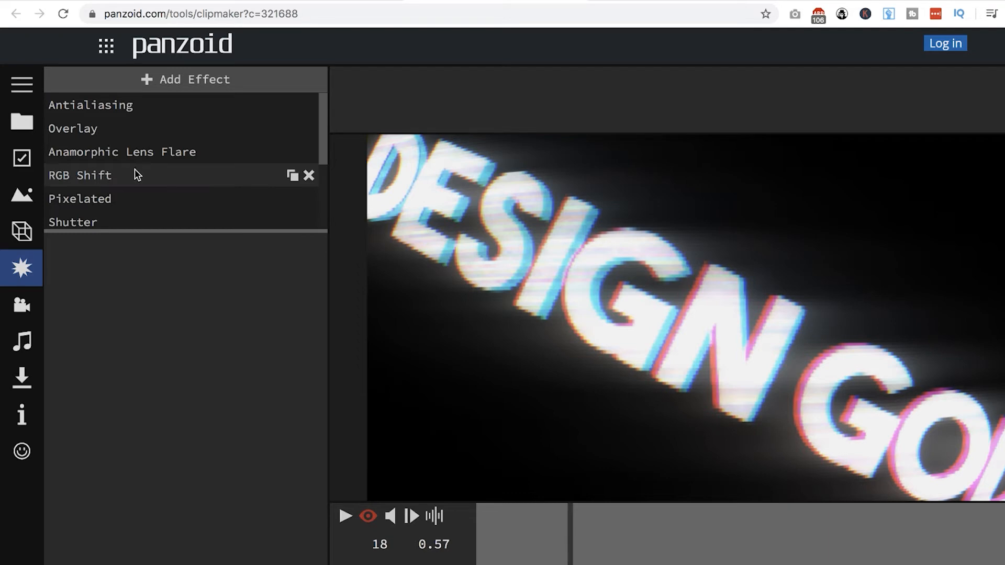
left_click(23, 319)
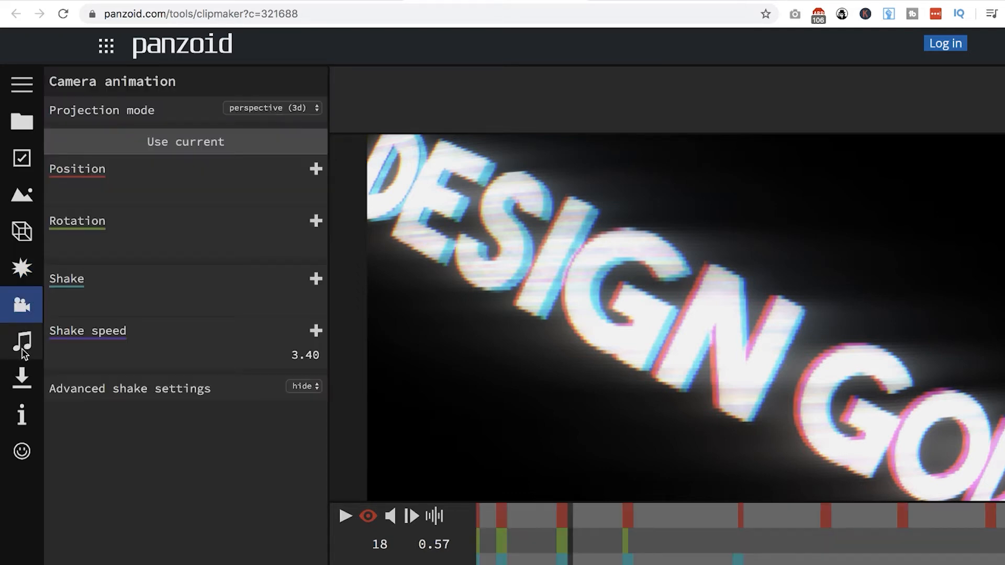
left_click(23, 354)
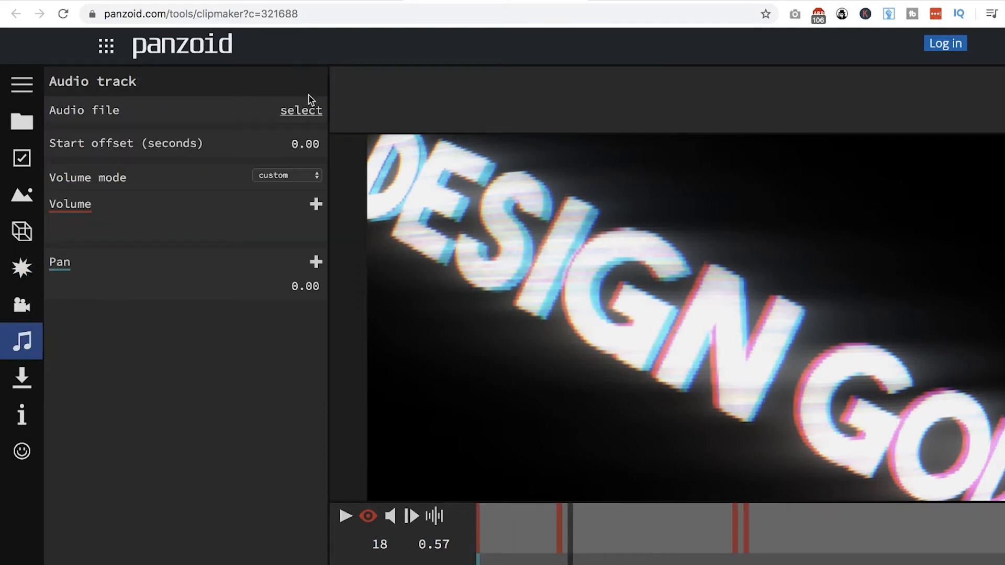
left_click(308, 112)
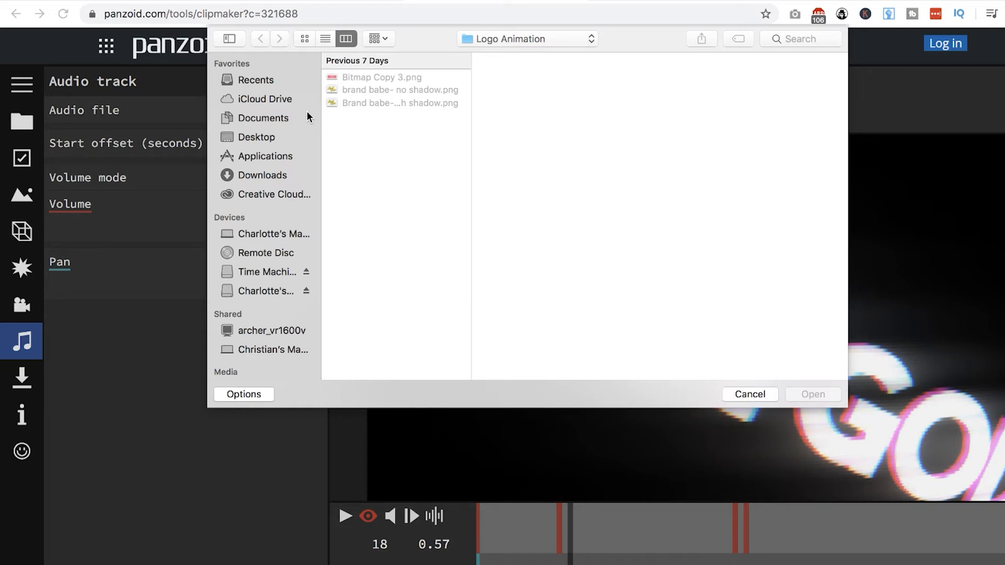
left_click(509, 36)
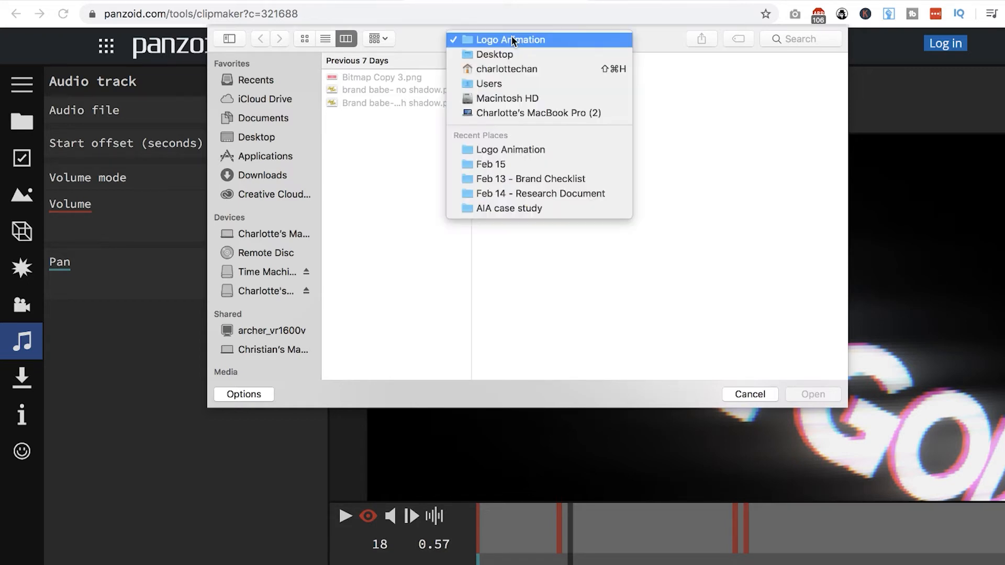
left_click(403, 238)
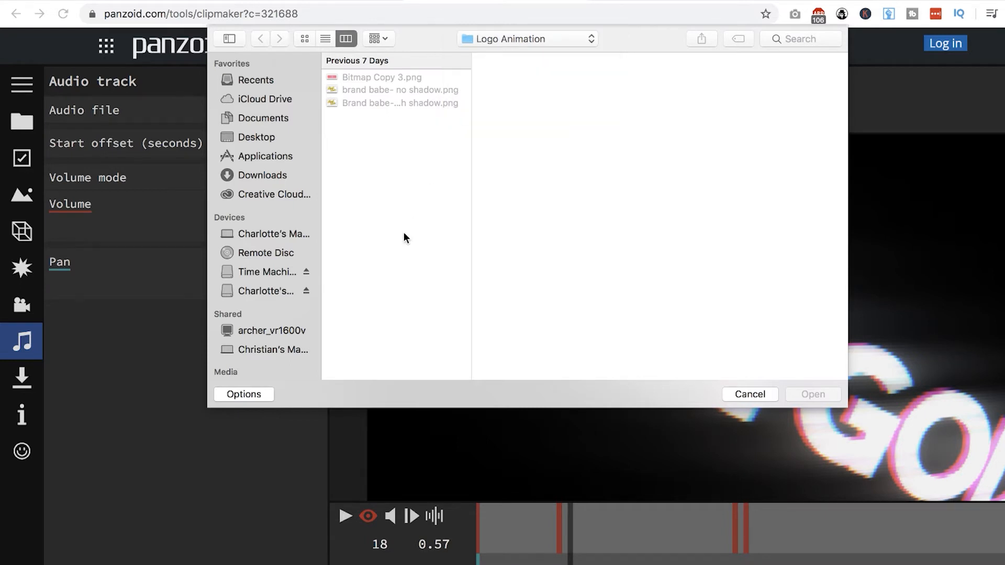
left_click(732, 398)
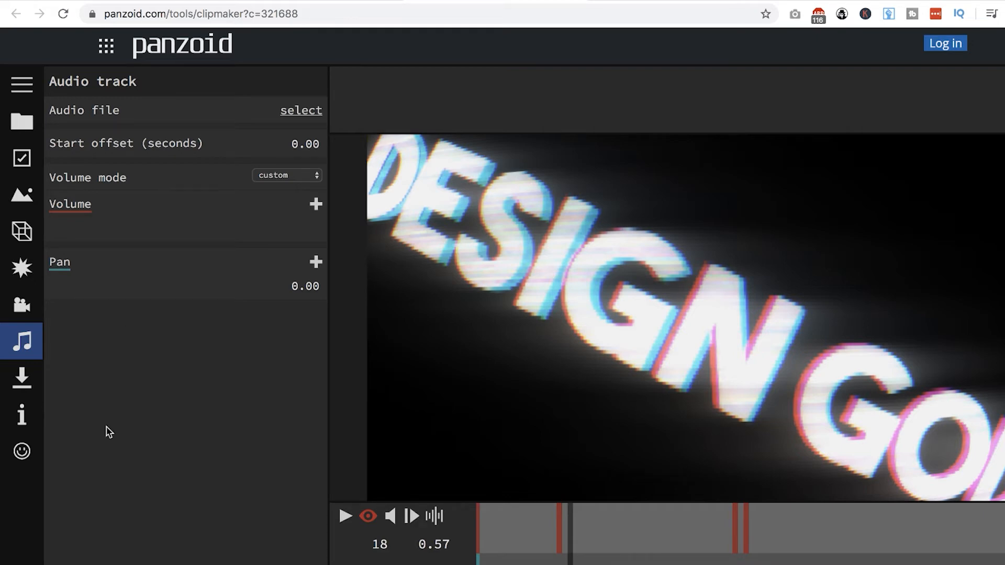
Set the video download mode to good quality and keep the .mkv (vp8/opus) format
left_click(22, 378)
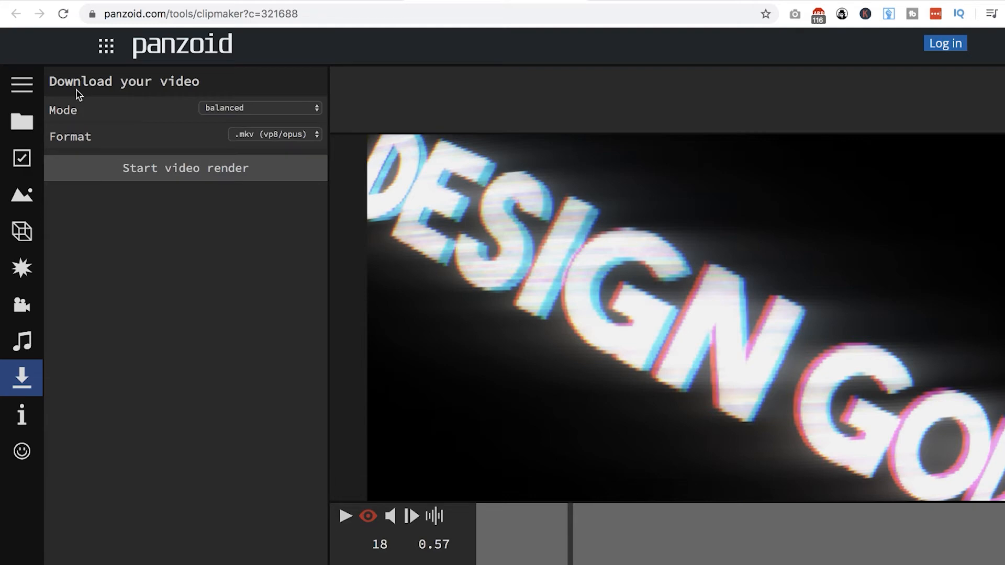
left_click(225, 112)
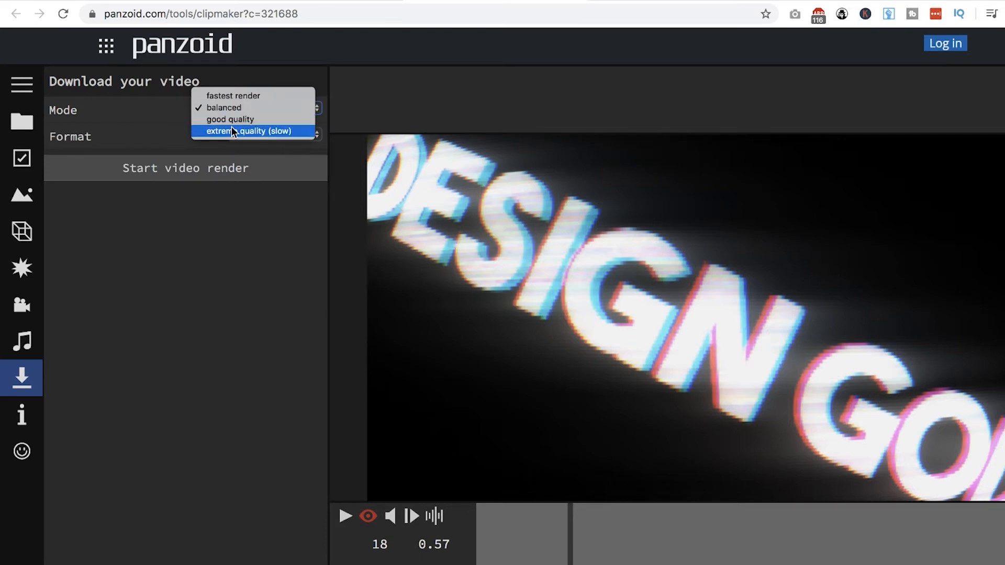
left_click(225, 122)
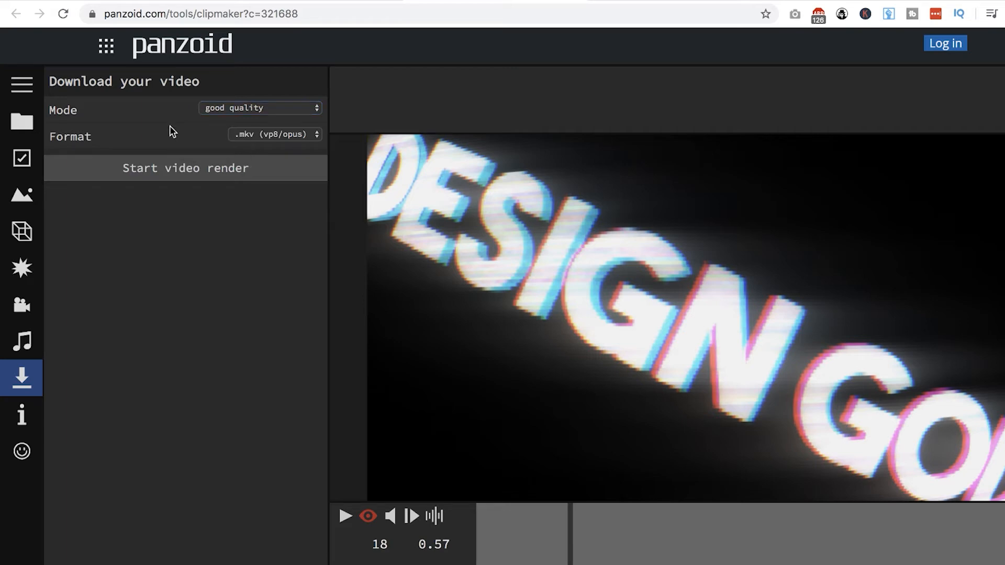
left_click(262, 134)
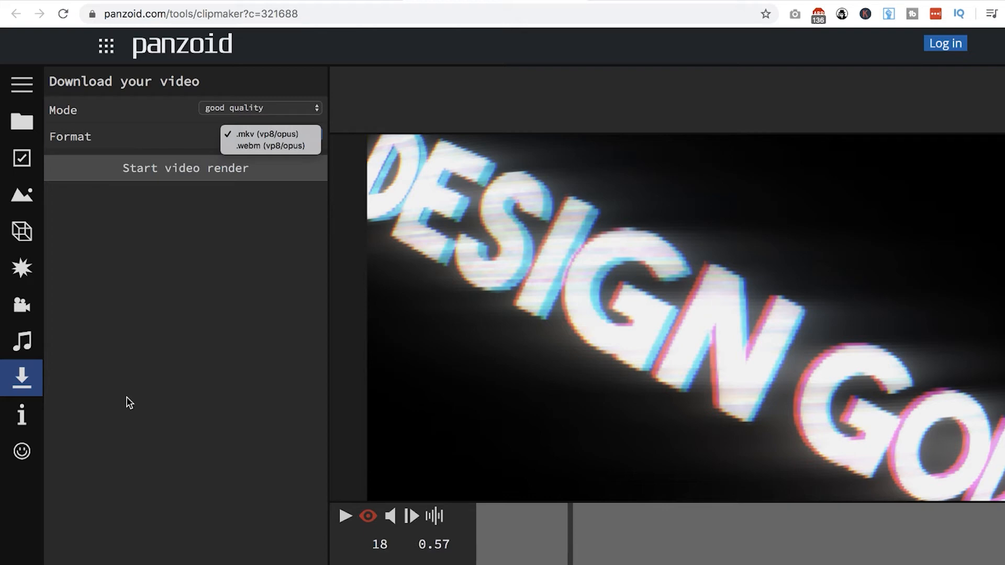
left_click(129, 403)
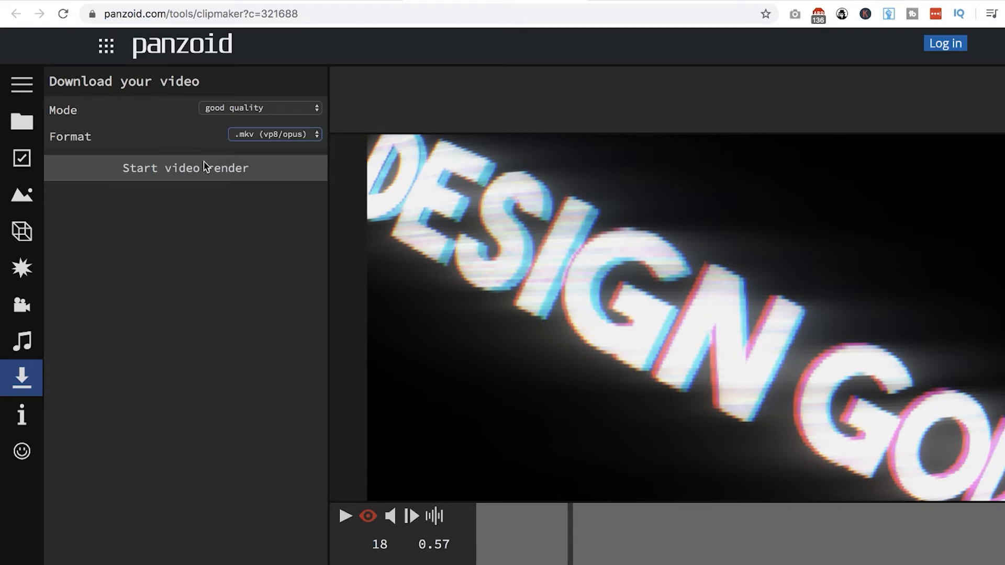
Render the video, allowing the site to store files on the device, and download the finished file
left_click(190, 173)
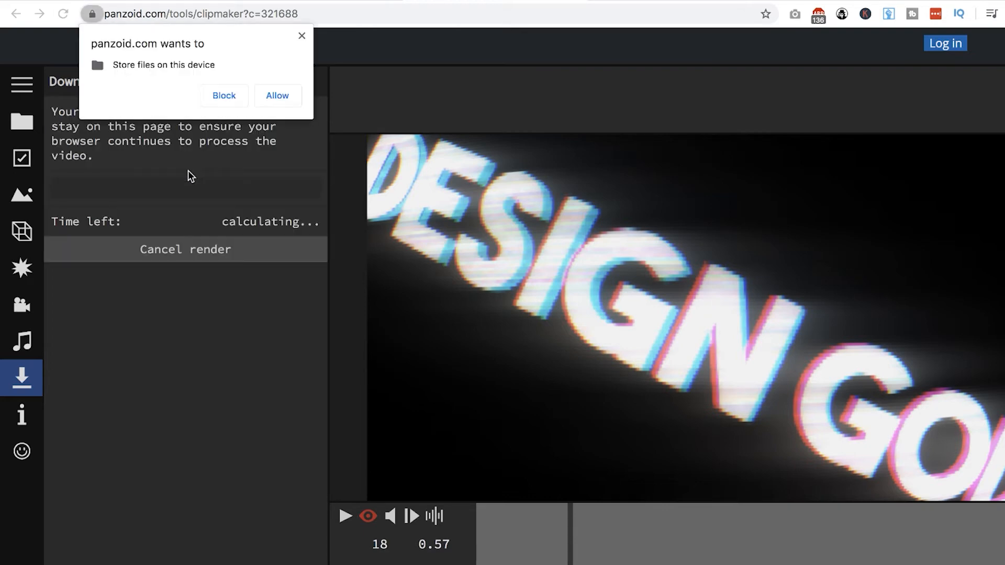
left_click(277, 97)
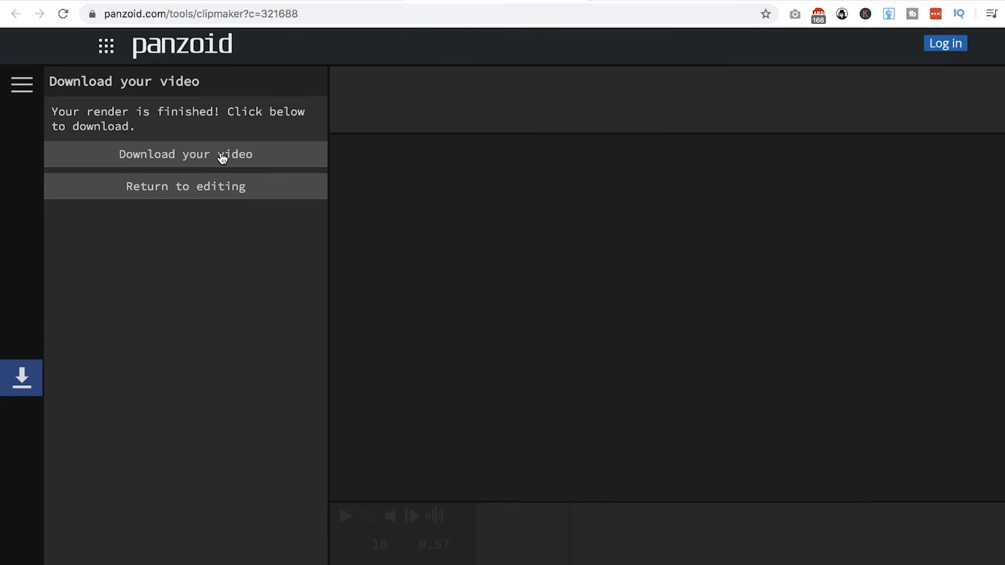
left_click(222, 156)
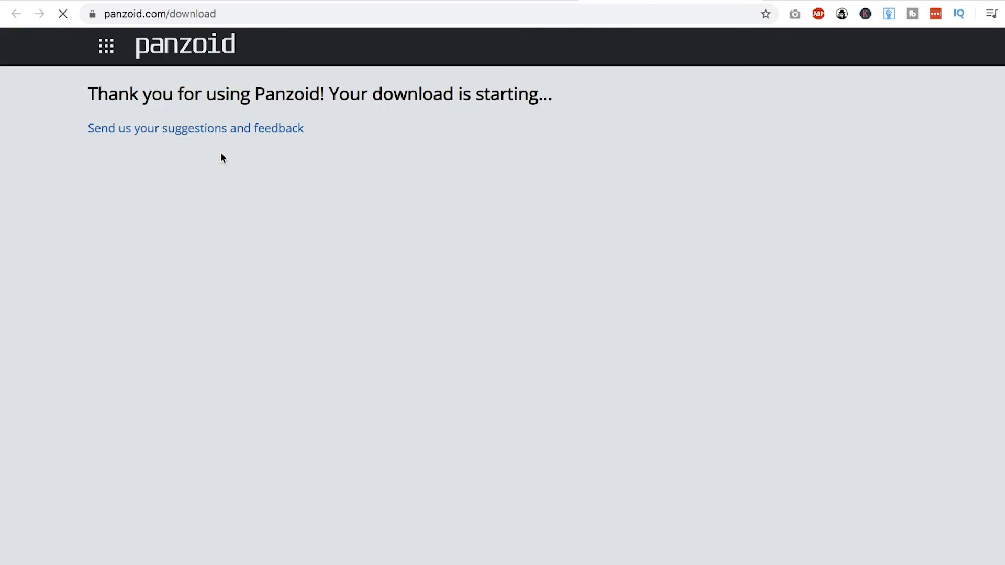
Open the downloaded video.mkv from the downloads stack to watch the finished intro
left_click(687, 560)
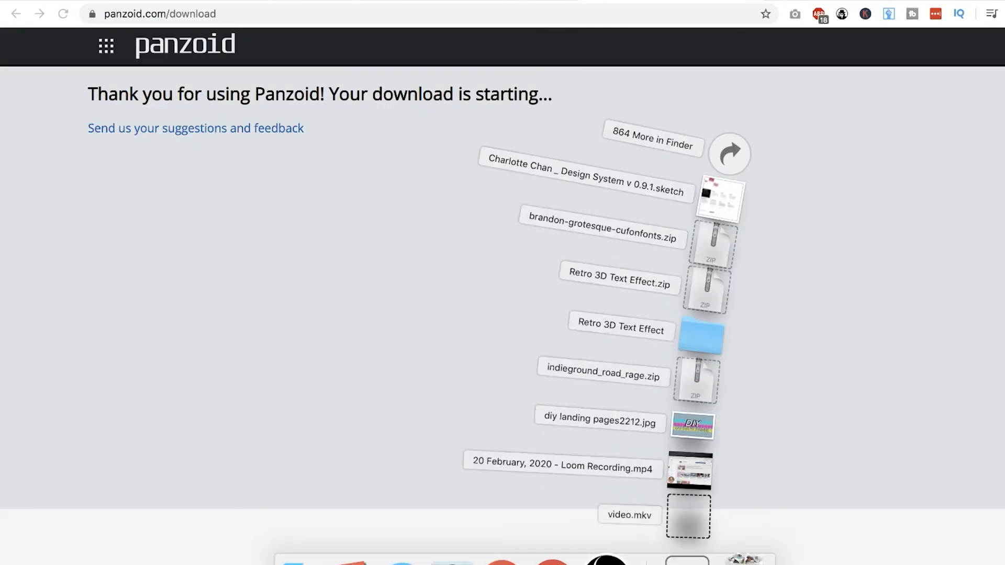
left_click(699, 503)
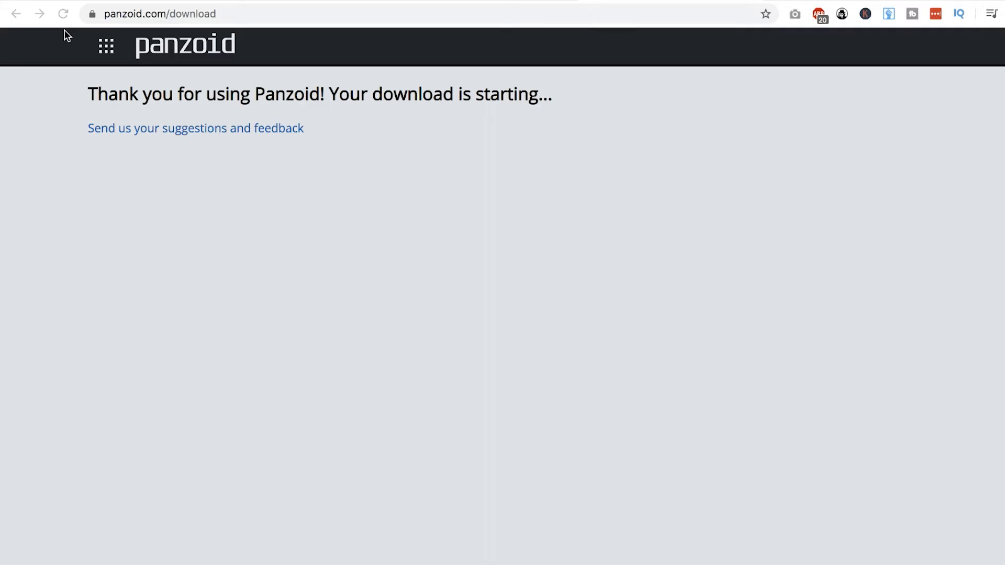
mouse_move(539, 564)
Return to Clipmaker, look through the listed project templates and load the pink synthwave NAME template
left_click(500, 0)
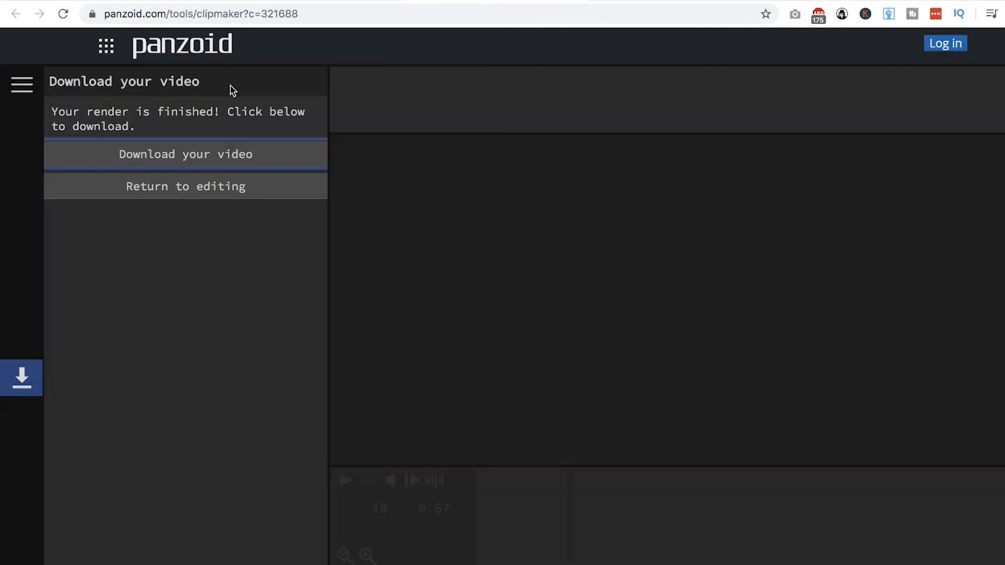
left_click(15, 80)
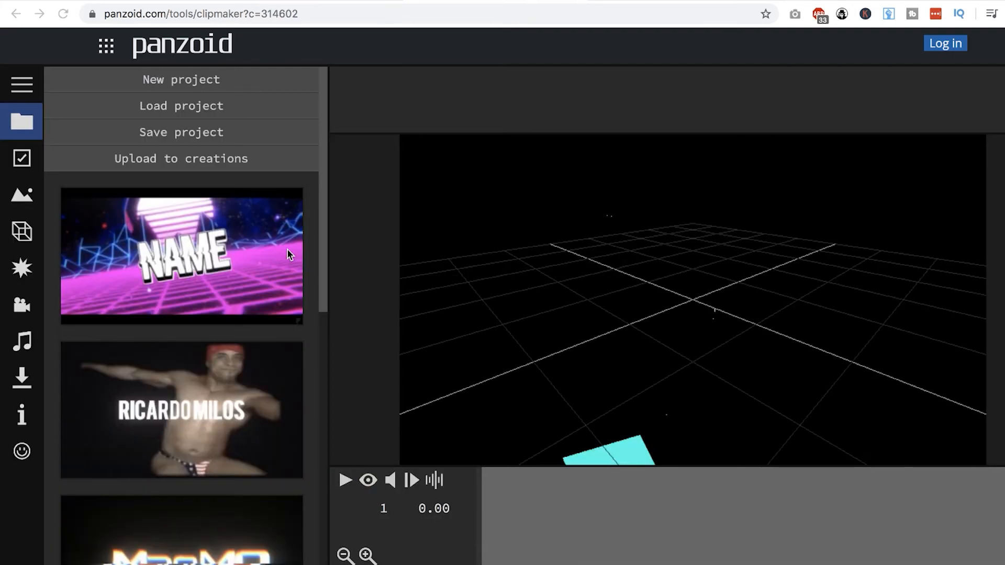
scroll(287, 250, "down", 10)
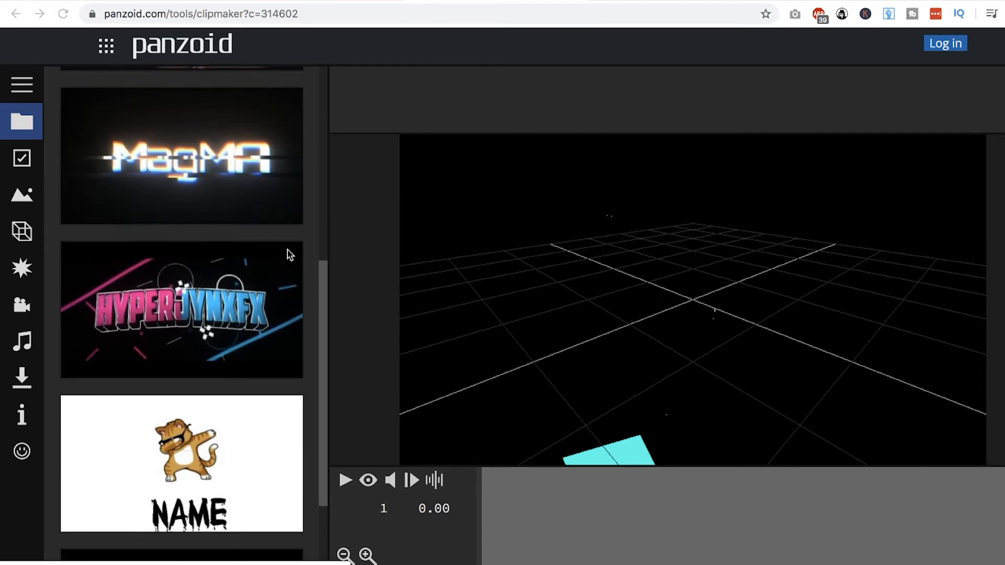
scroll(287, 249, "up", 10)
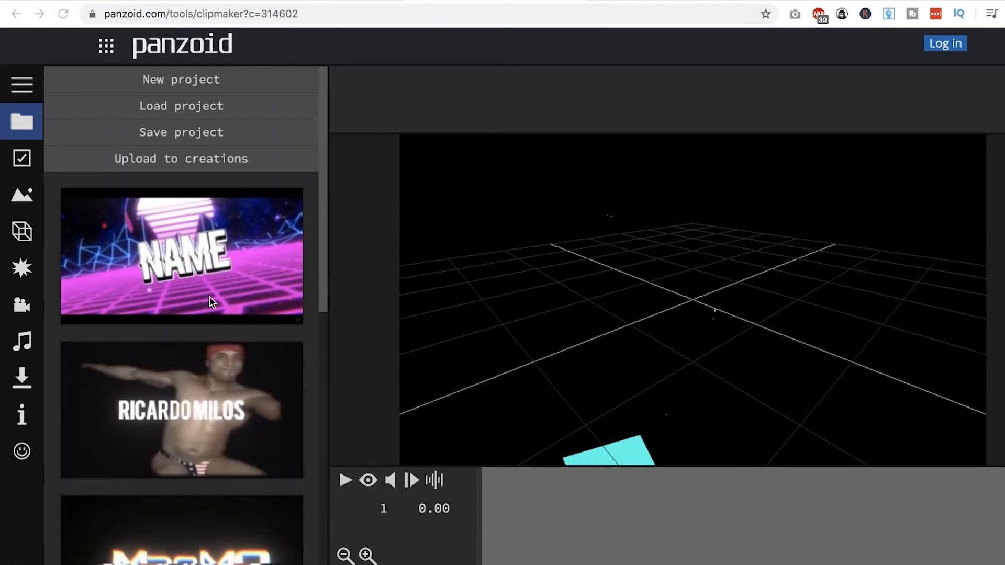
scroll(210, 296, "down", 3)
scroll(209, 296, "down", 7)
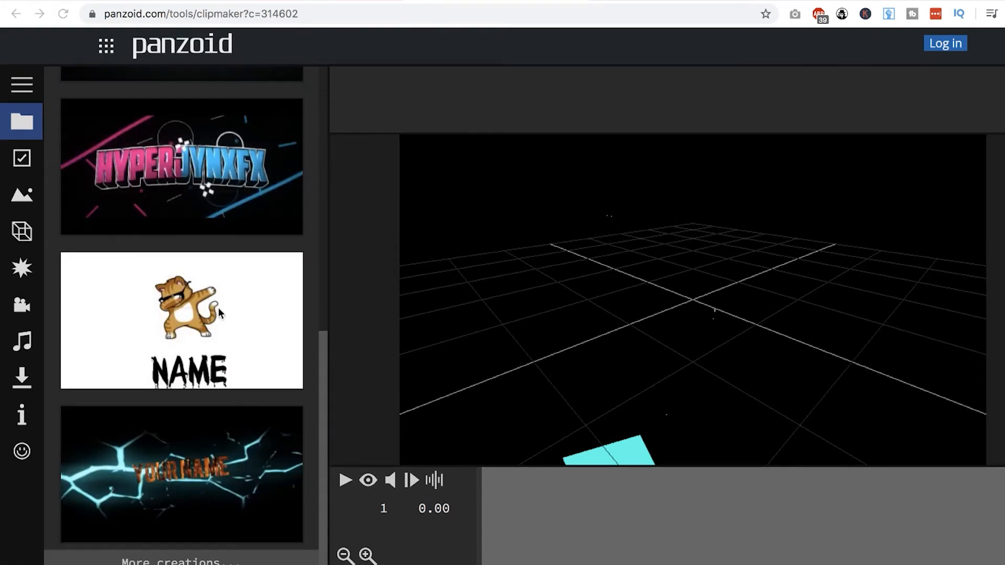
scroll(187, 457, "up", 10)
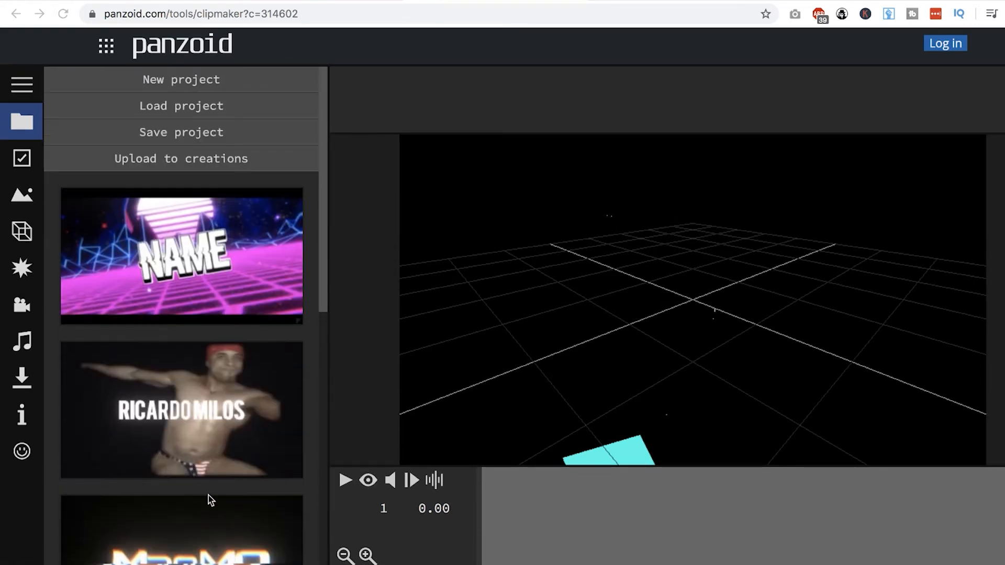
left_click(207, 289)
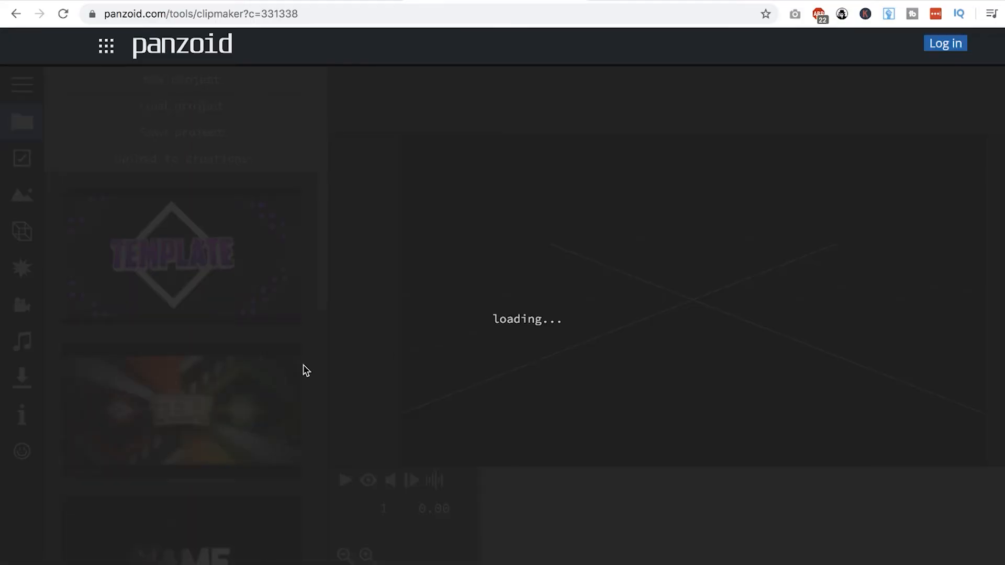
Open the full creations gallery from the end of the template list
scroll(245, 413, "down", 3)
scroll(245, 413, "down", 7)
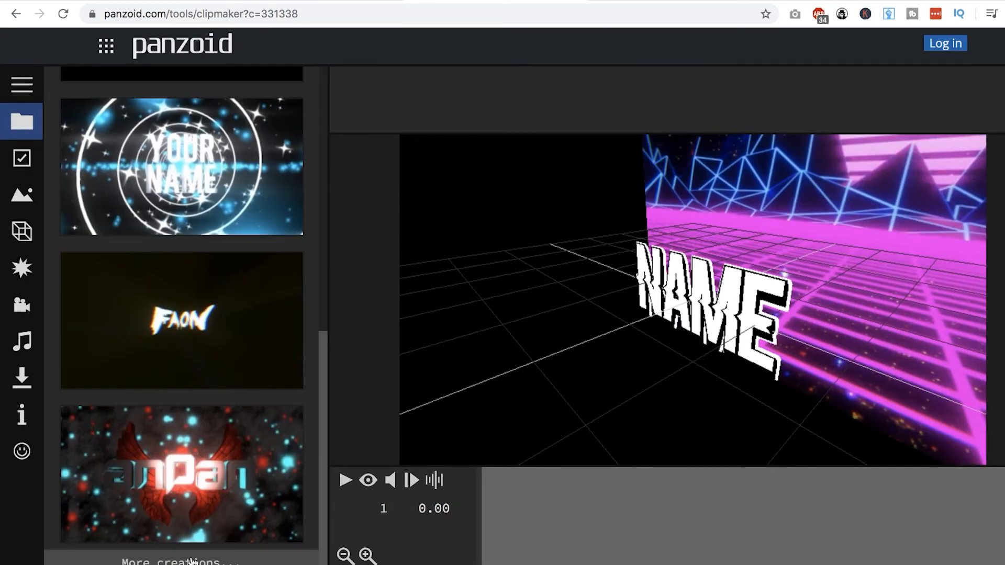
left_click(193, 561)
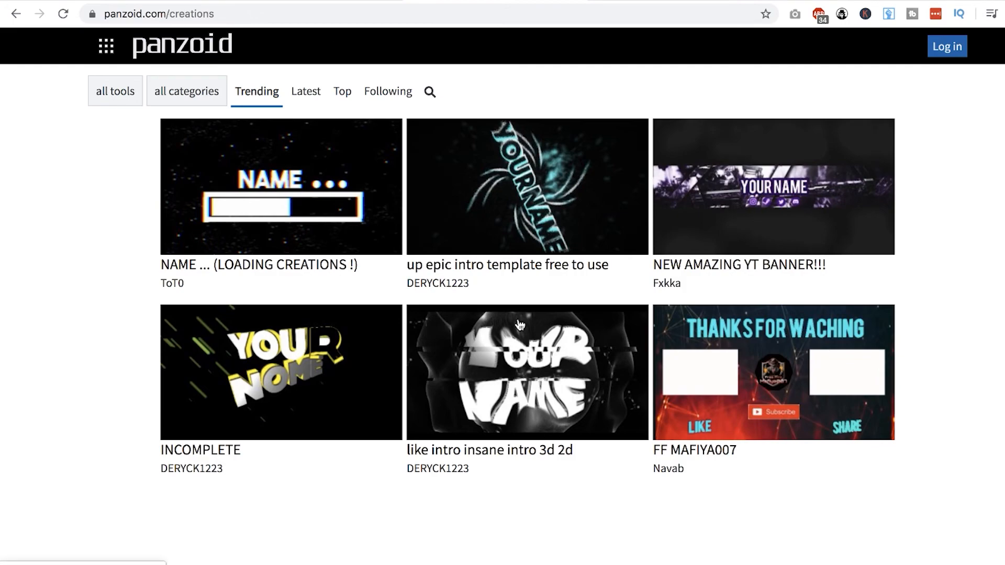
Examine the trending community intro, outro and logo templates in the creations gallery
scroll(520, 325, "down", 8)
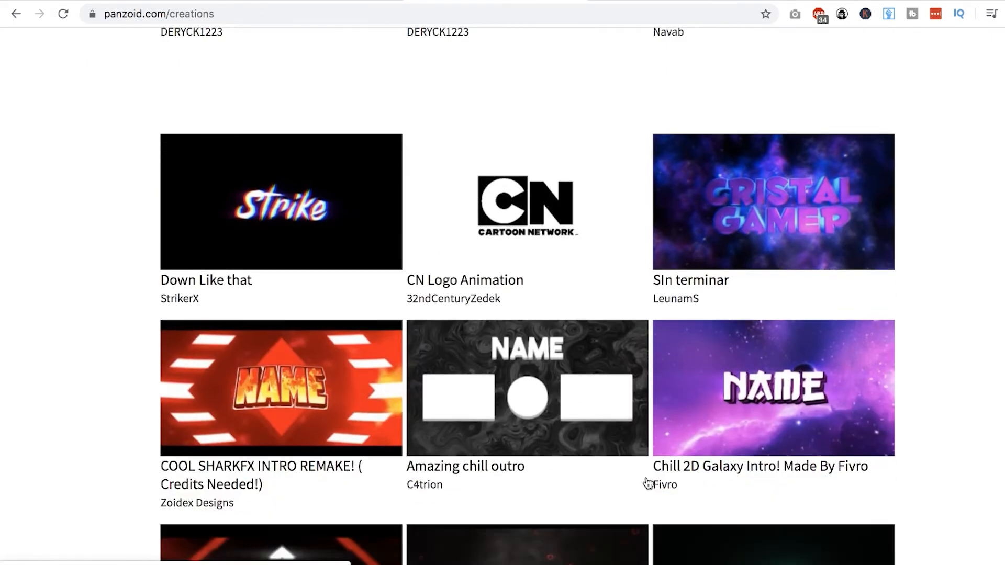
scroll(648, 482, "down", 5)
scroll(648, 482, "down", 12)
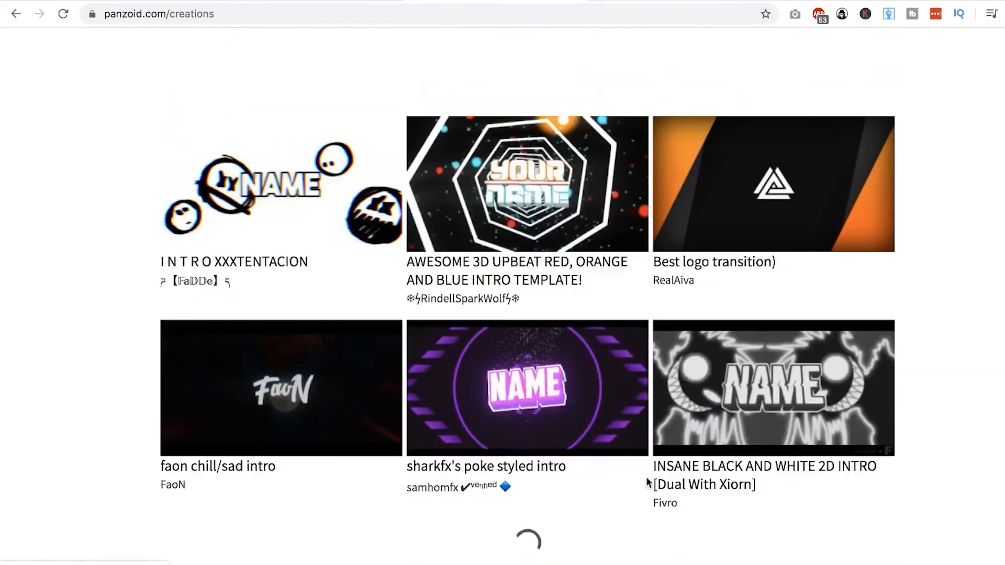
scroll(647, 480, "down", 9)
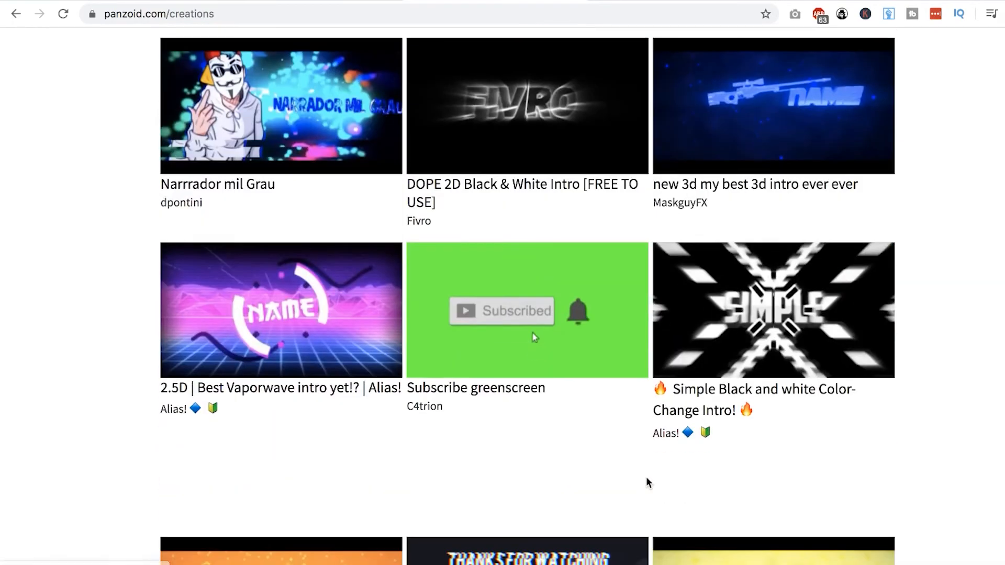
scroll(647, 482, "down", 5)
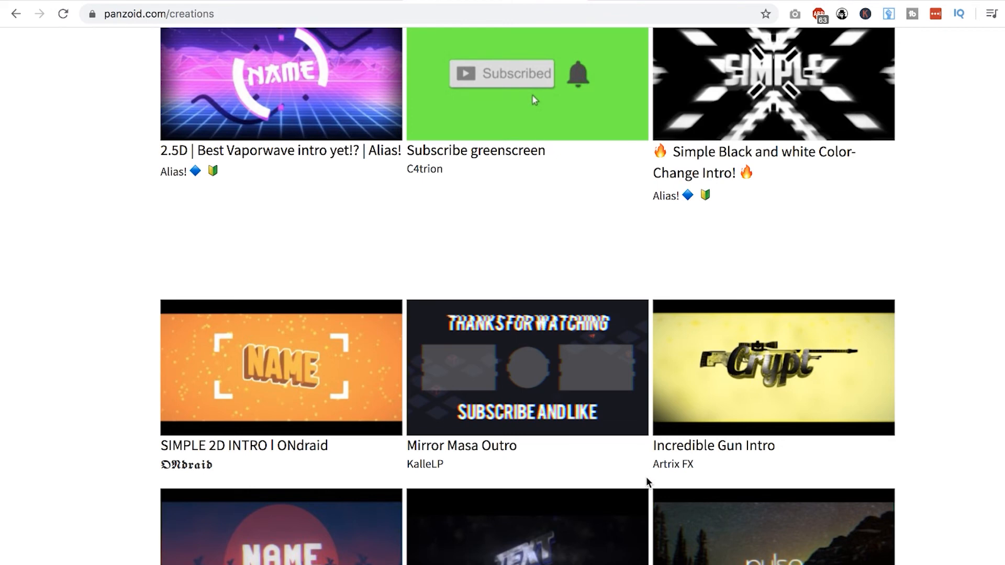
scroll(648, 483, "up", 1)
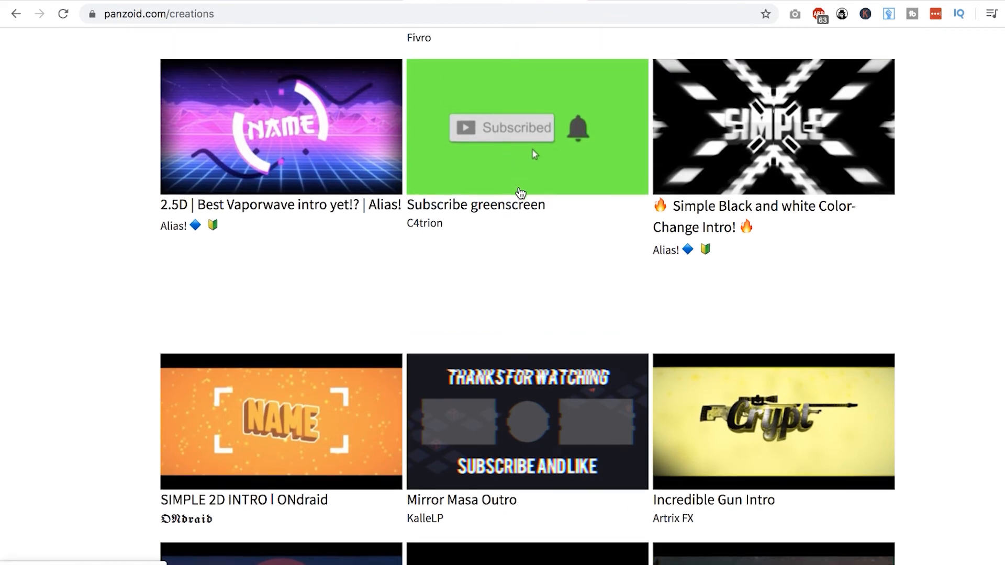
scroll(545, 318, "down", 2)
scroll(529, 373, "down", 2)
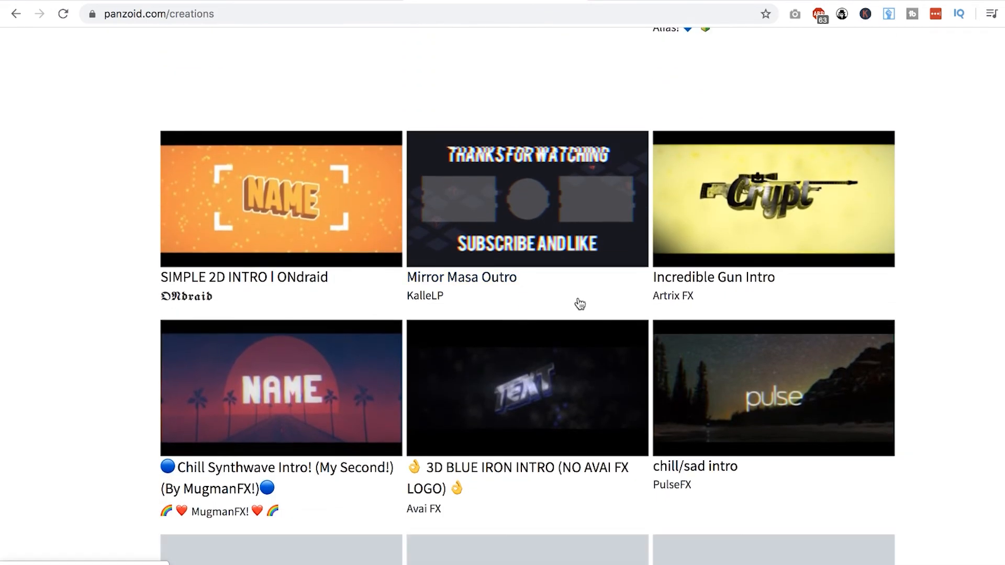
scroll(716, 331, "down", 3)
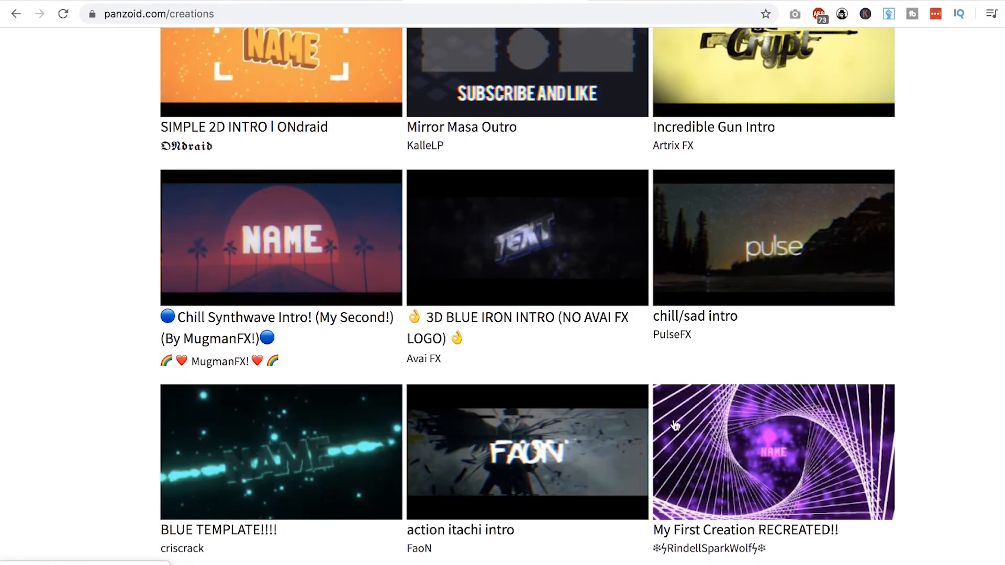
Browse further down the creations gallery to examine more of the community-made intro, outro and banner templates
scroll(640, 455, "down", 4)
scroll(639, 455, "down", 9)
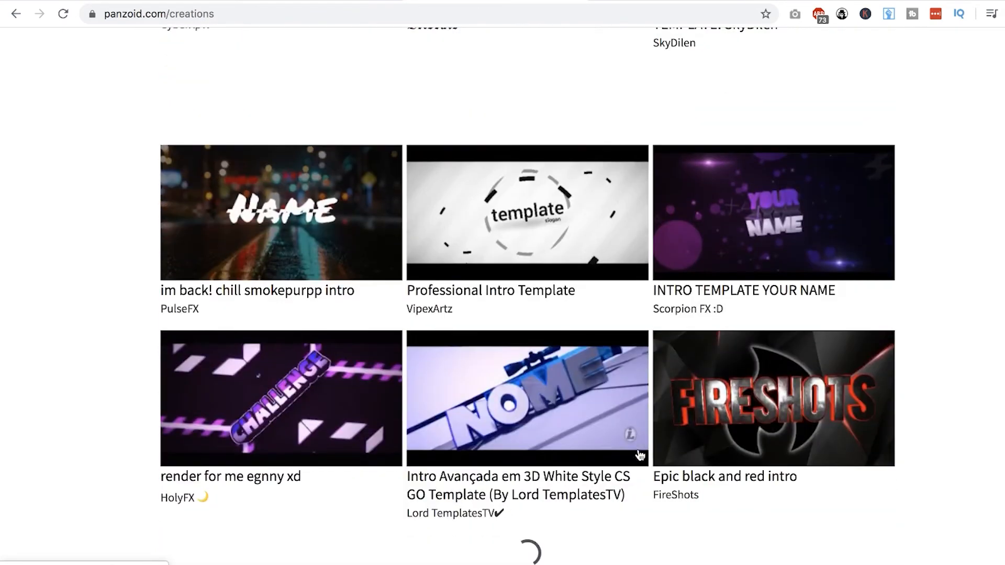
scroll(640, 454, "down", 11)
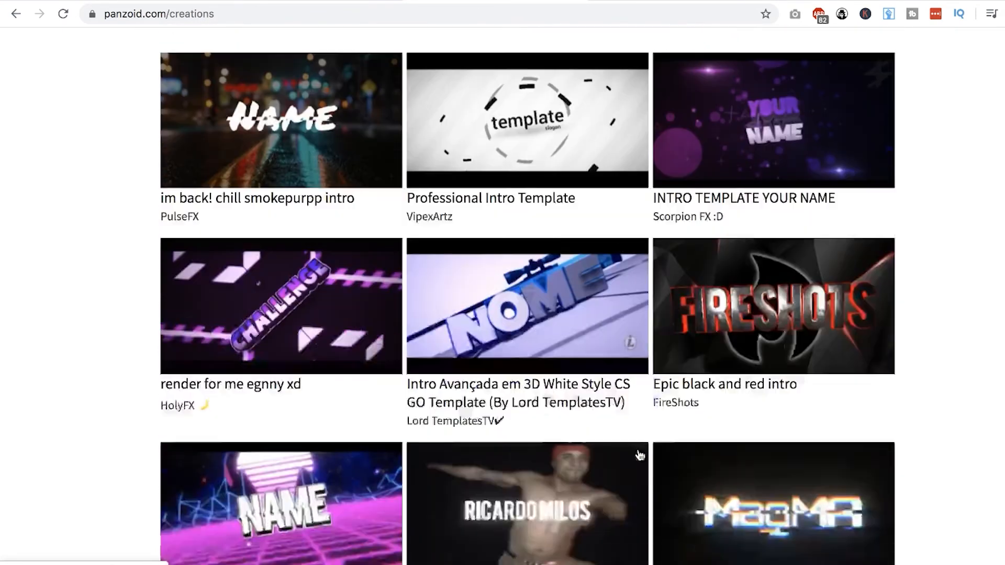
scroll(639, 455, "down", 11)
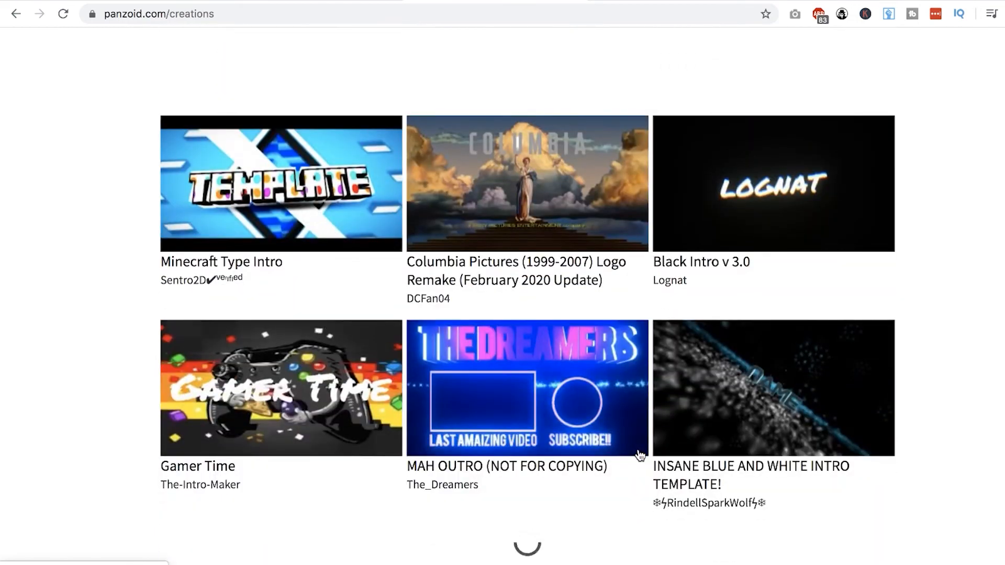
scroll(638, 450, "down", 15)
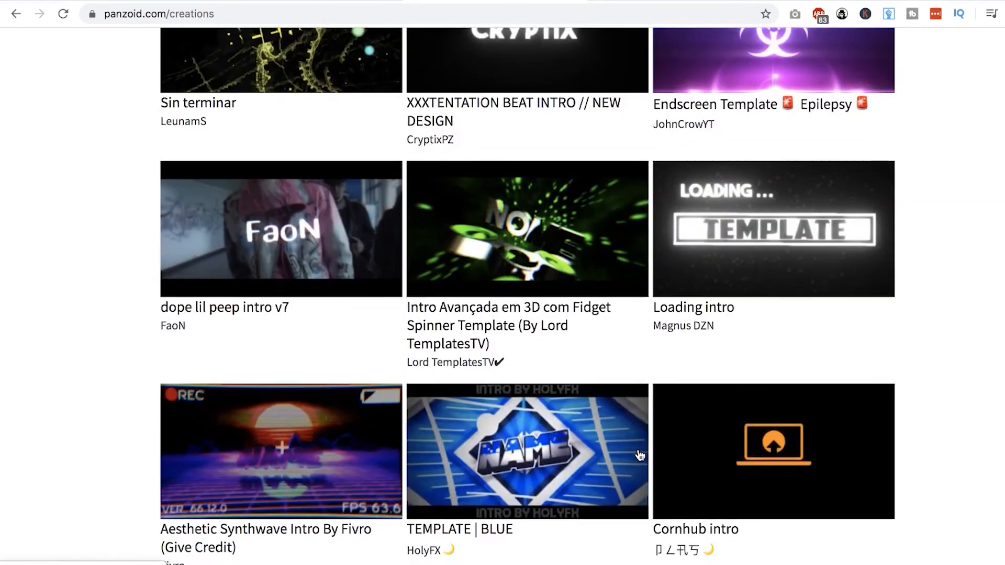
scroll(640, 455, "down", 7)
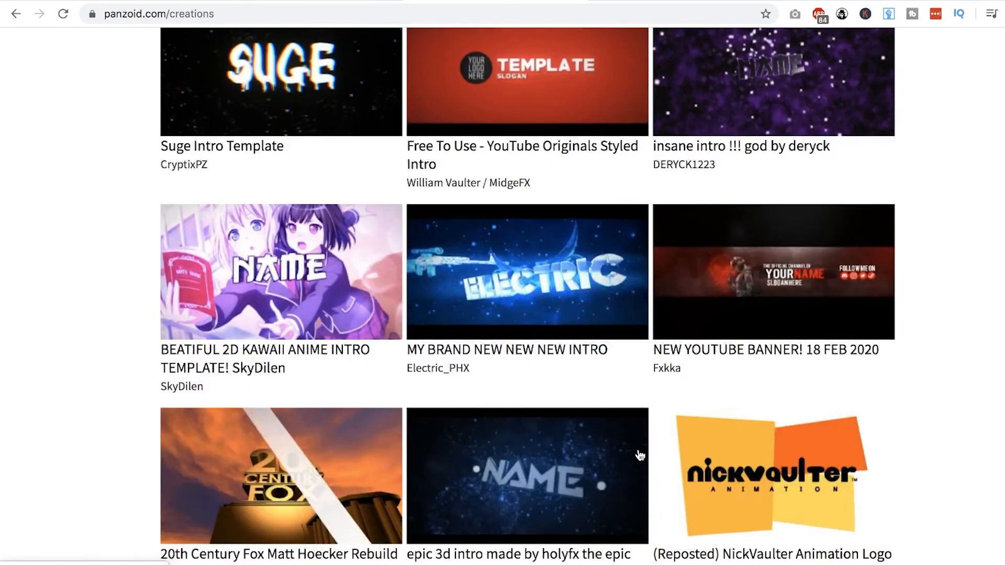
scroll(639, 455, "down", 5)
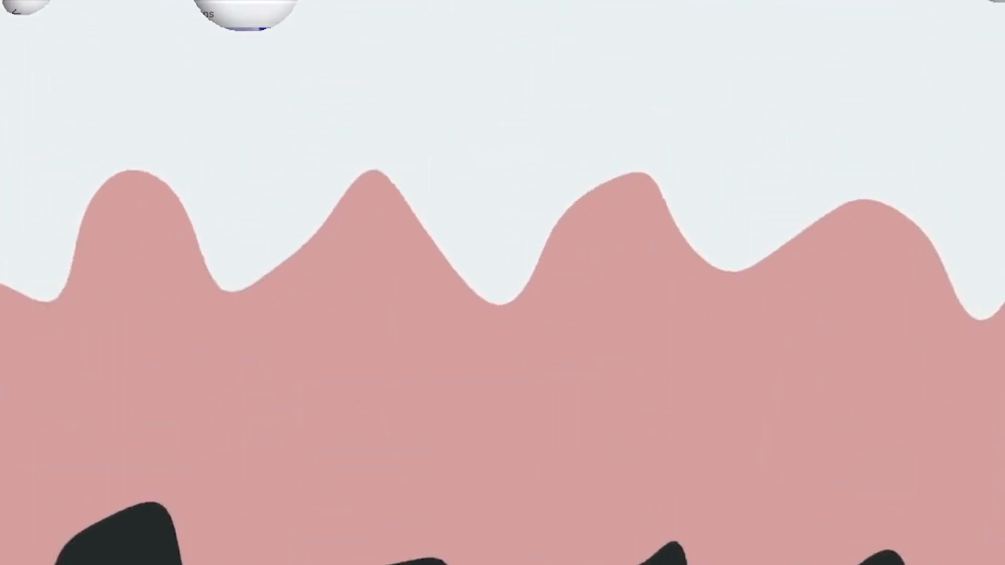